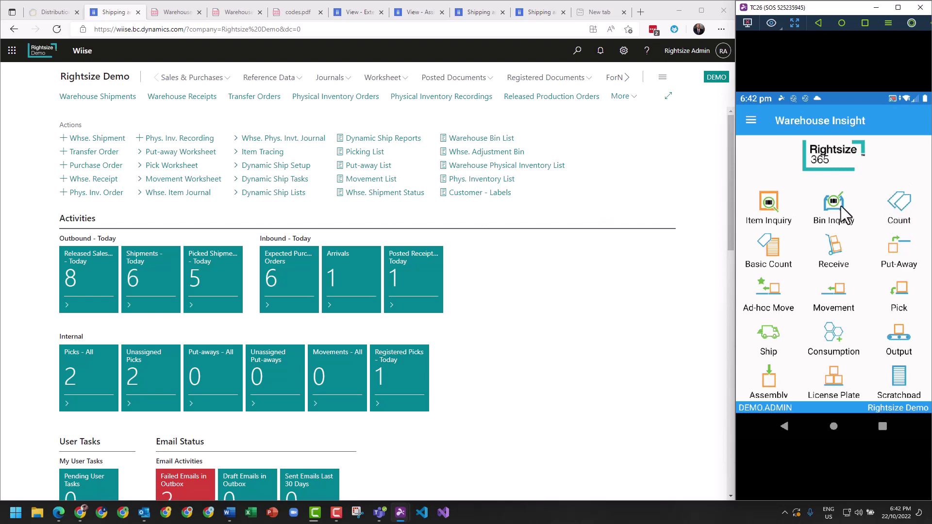
# - Find the Insight Works Inventory Counts list through Tell Me and create a new inventory count
pyautogui.click(596, 282)
pyautogui.click(577, 51)
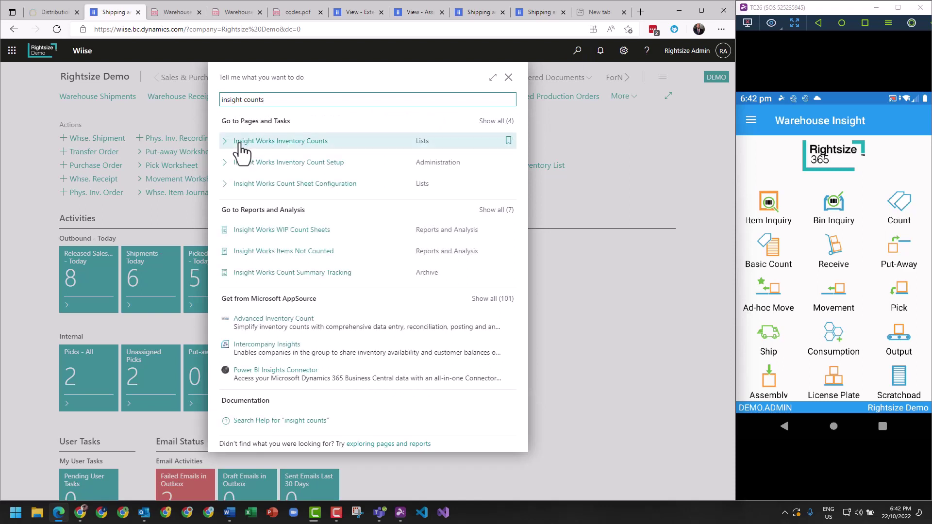
pyautogui.click(284, 143)
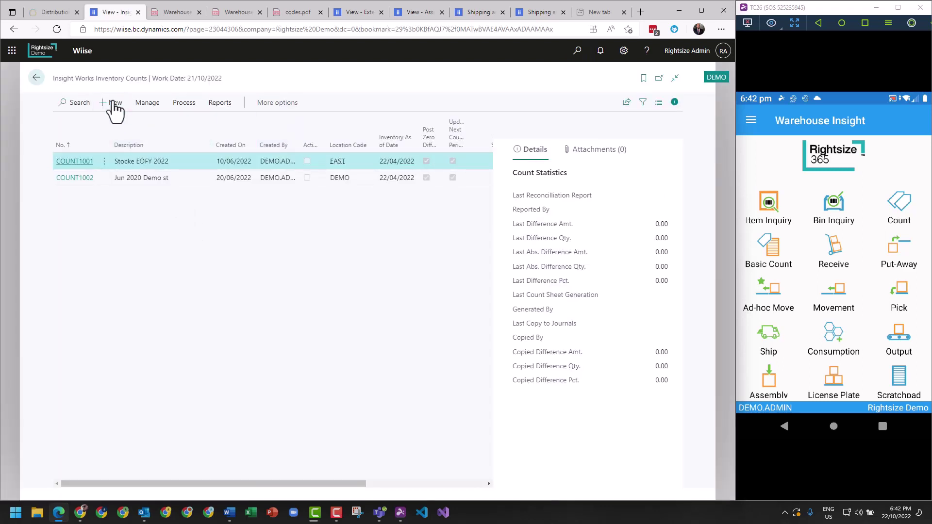
pyautogui.click(115, 102)
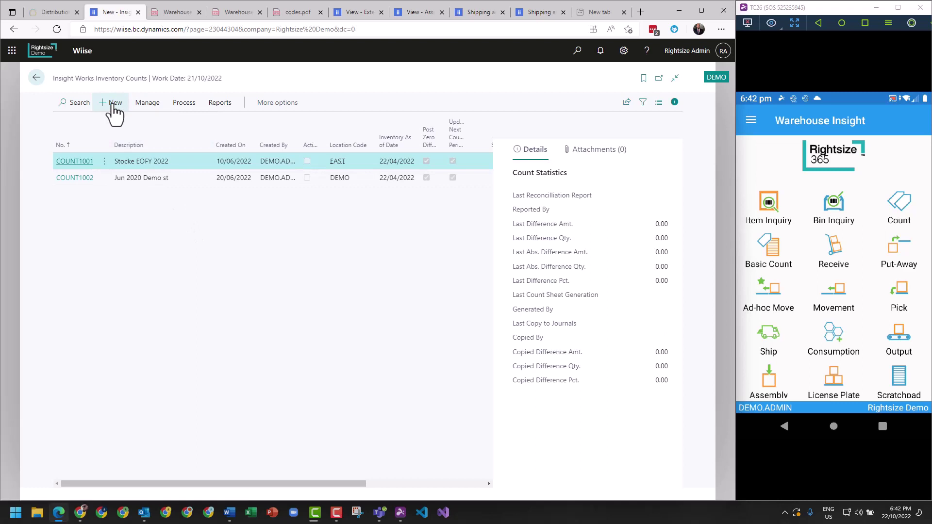
# - Give the new count location DEMO, description 'October EOM Stock Take' and inventory date 31/10/2022
pyautogui.click(143, 189)
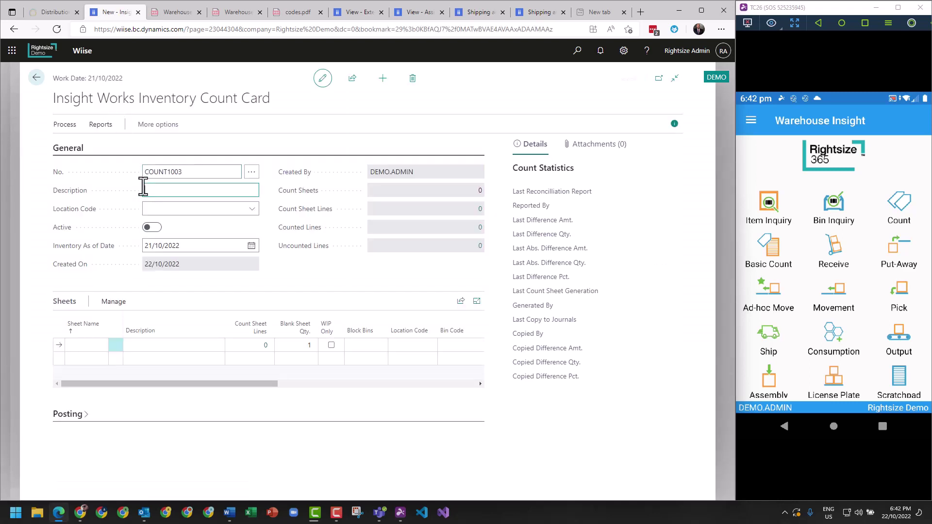
pyautogui.click(179, 209)
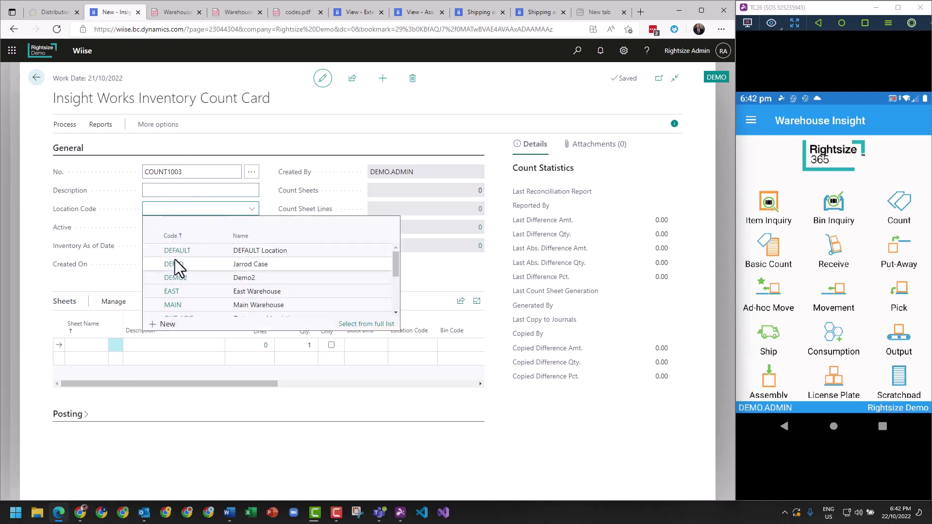
pyautogui.click(174, 263)
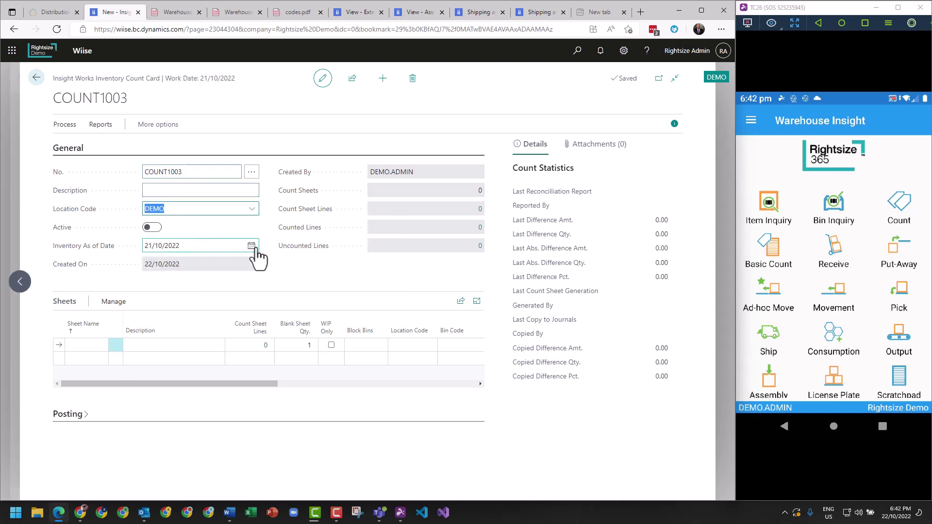
pyautogui.click(282, 270)
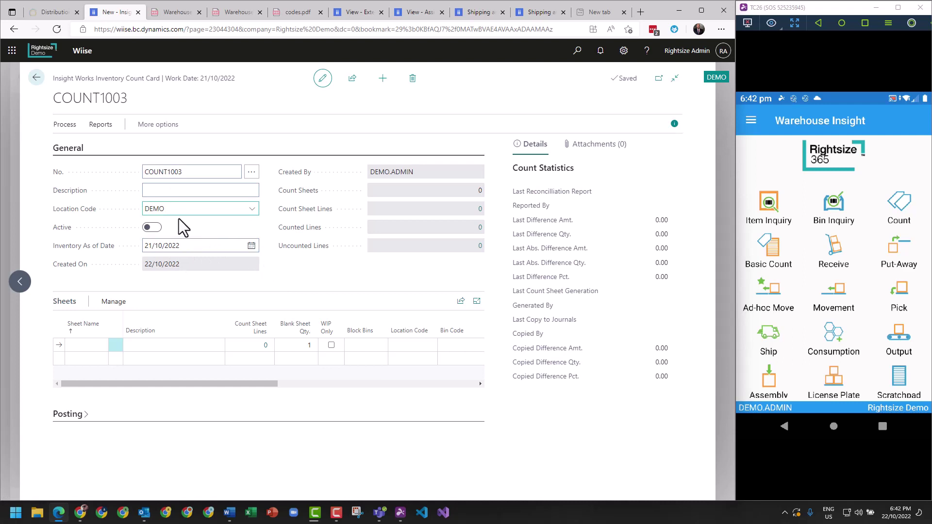
pyautogui.click(171, 191)
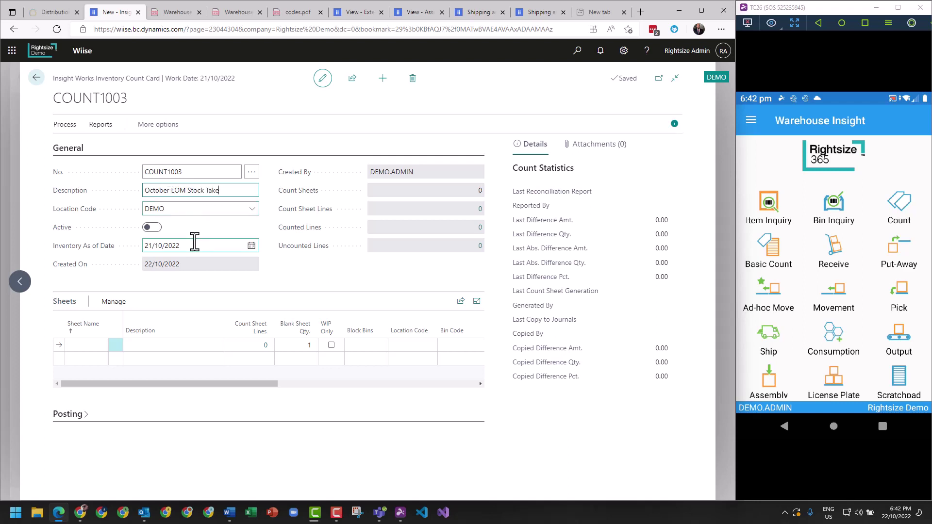
pyautogui.click(252, 246)
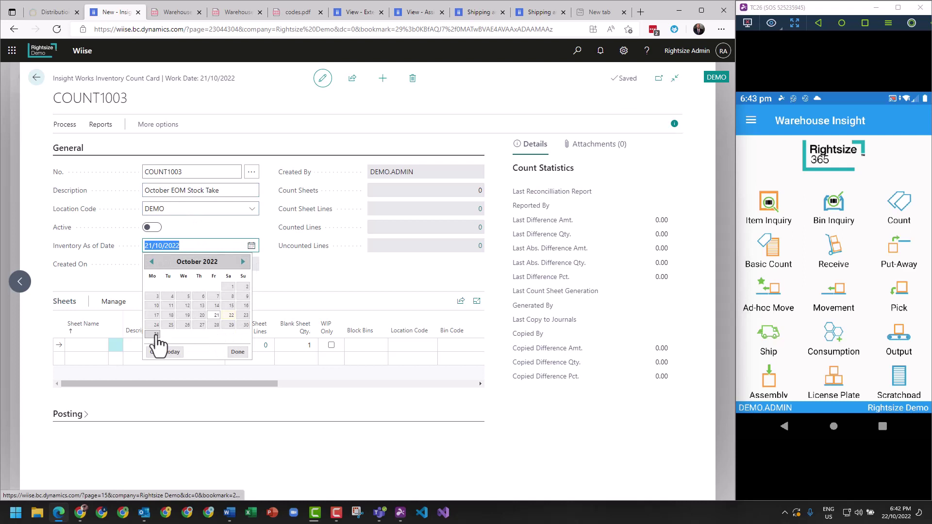
pyautogui.click(156, 333)
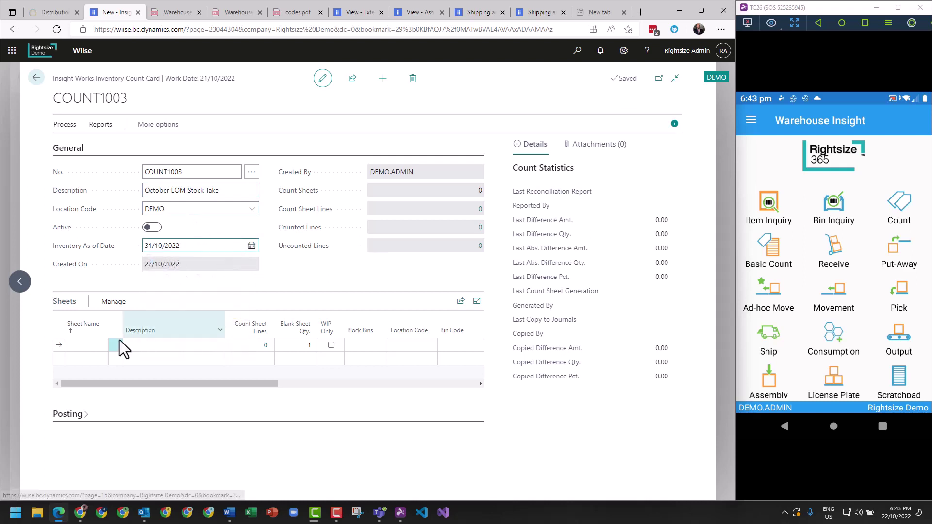
pyautogui.click(95, 345)
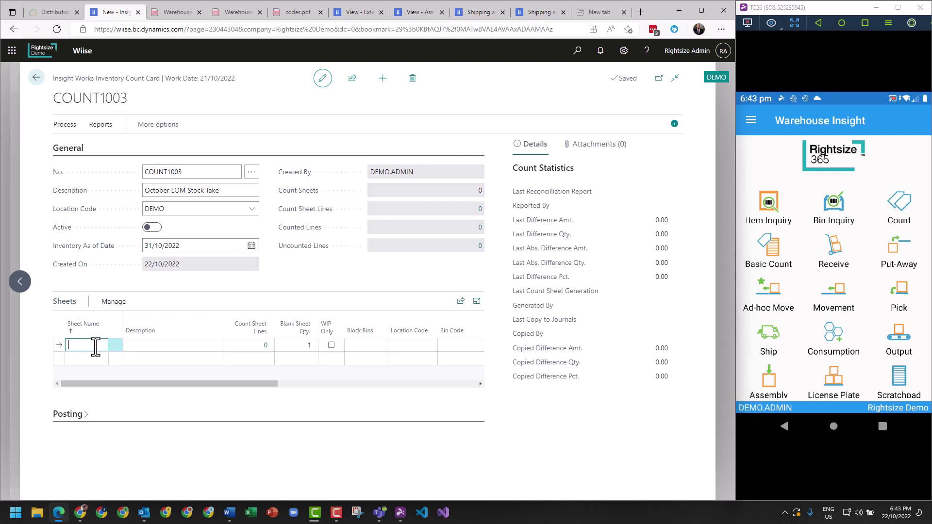
pyautogui.write('Jarrod')
pyautogui.press('Down')
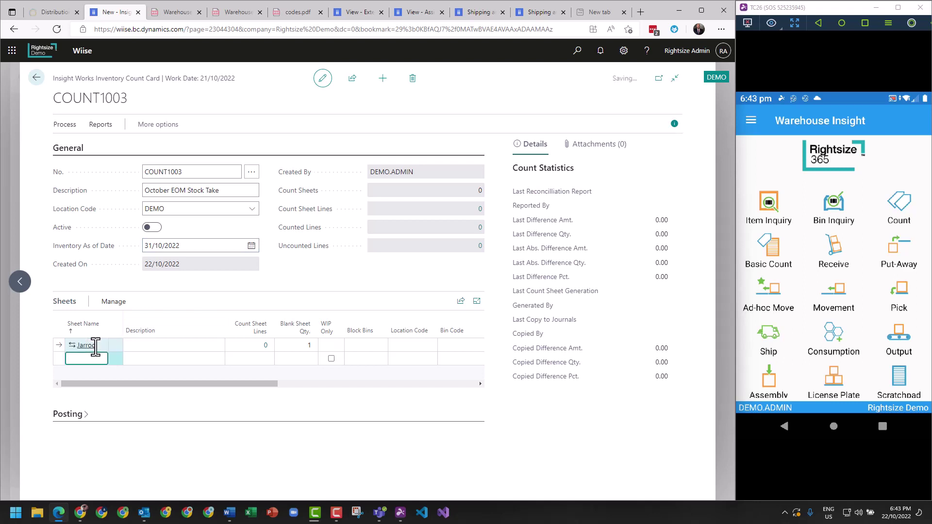
pyautogui.write('Jacks')
pyautogui.press('Tab')
pyautogui.press('Up')
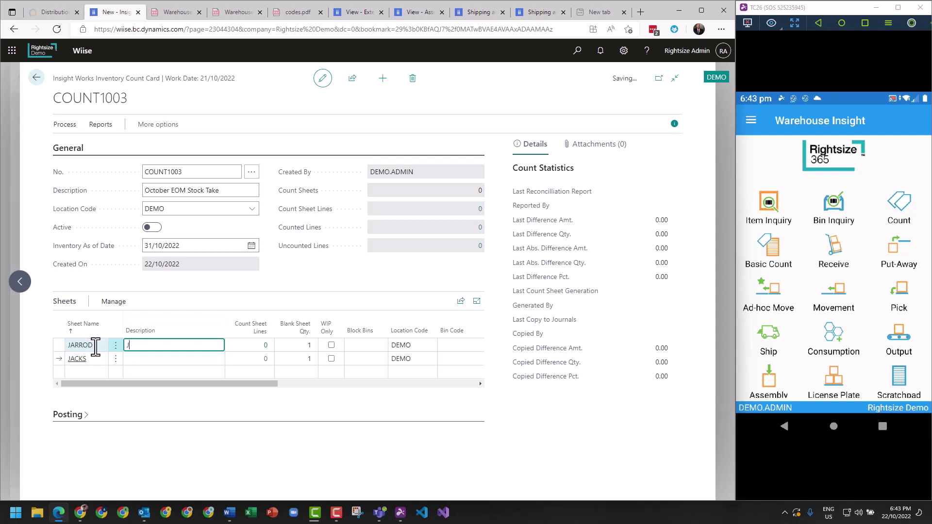
pyautogui.write("Jack's c")
pyautogui.hotkey('ctrl', 'a')
pyautogui.write('jarrod count sheet')
pyautogui.press('Down')
pyautogui.write('jack co')
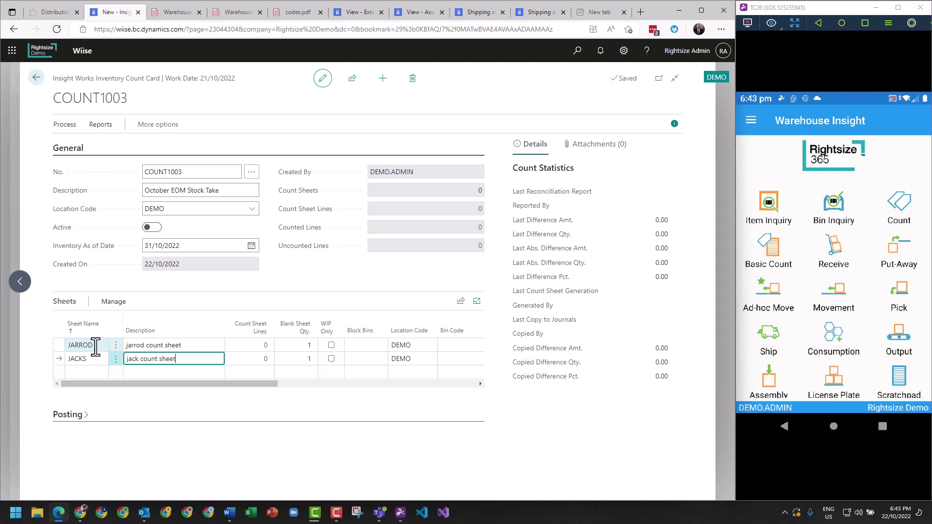
pyautogui.click(115, 330)
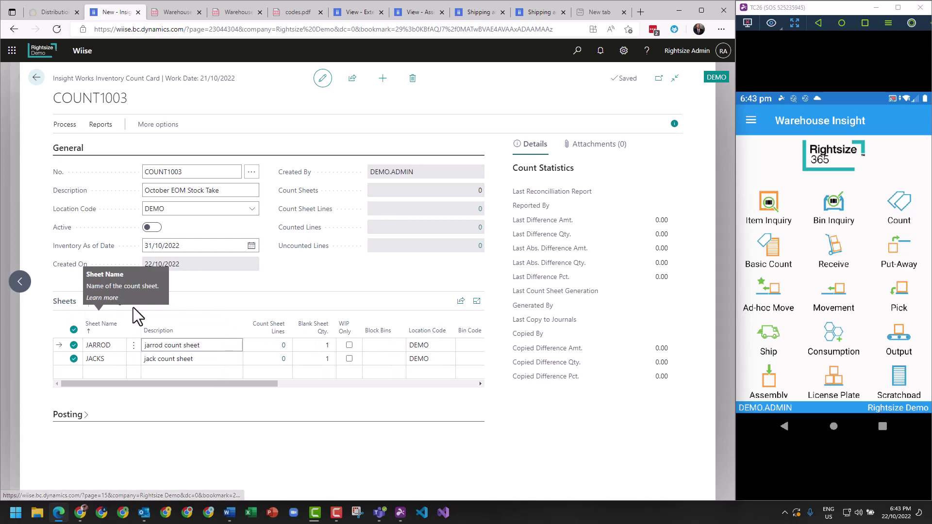
pyautogui.click(111, 305)
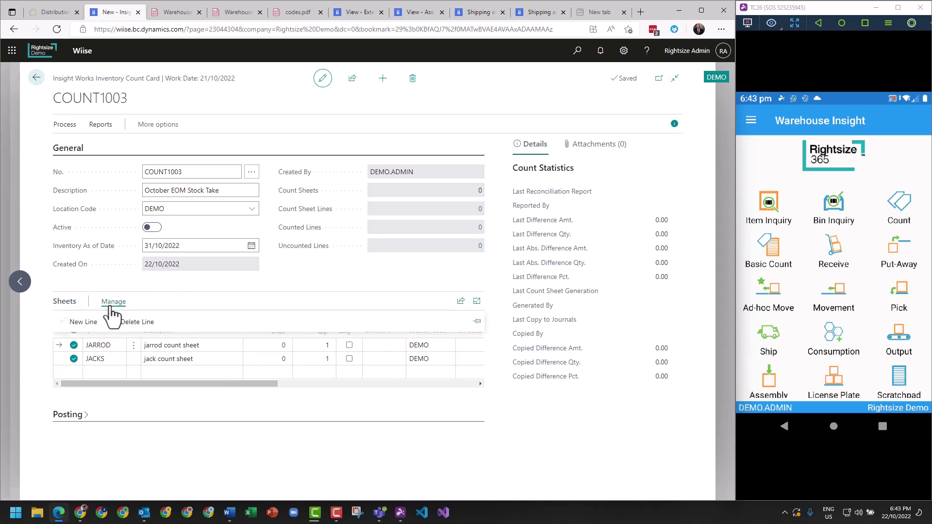
pyautogui.click(136, 322)
pyautogui.click(394, 309)
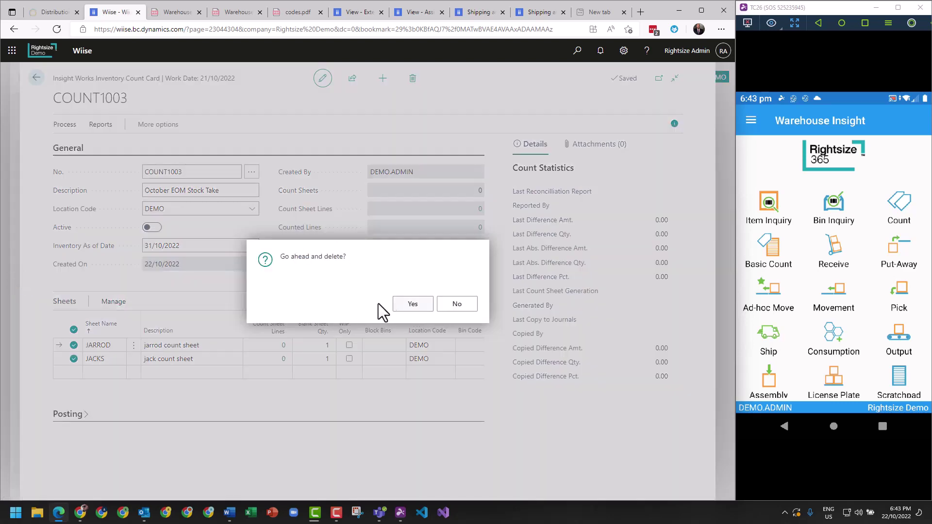
pyautogui.click(90, 347)
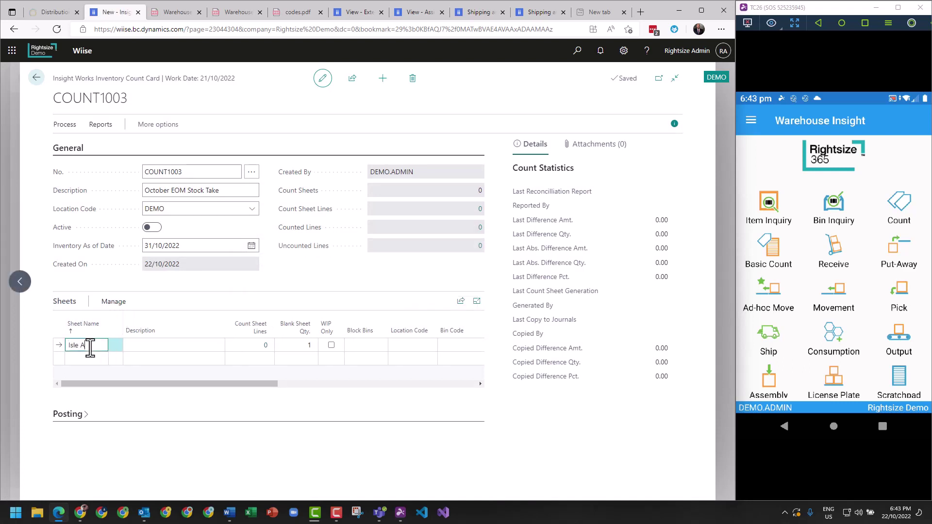
# - Add count sheets ISLE A and ISLE B to the Sheets grid
pyautogui.press('Tab')
pyautogui.press('Down')
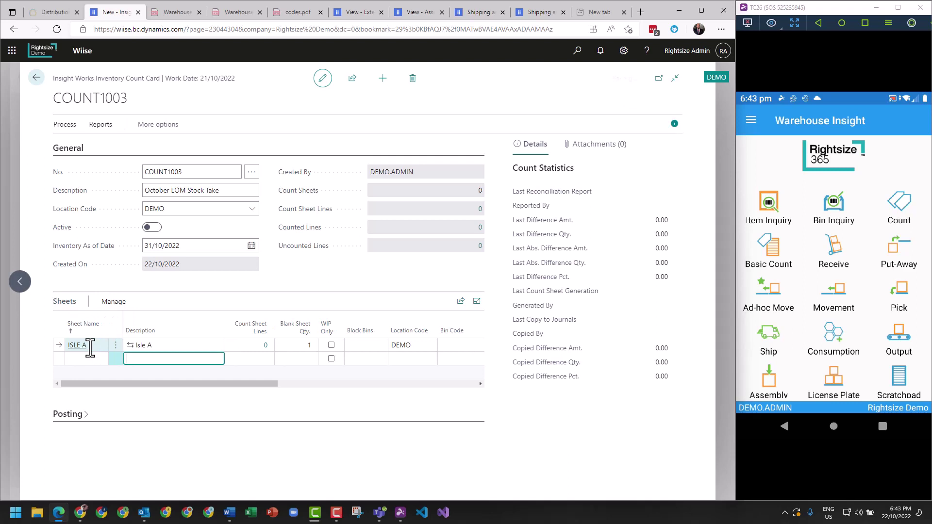
pyautogui.hotkey('shift', 'Tab')
pyautogui.write('Isl')
pyautogui.press('Tab')
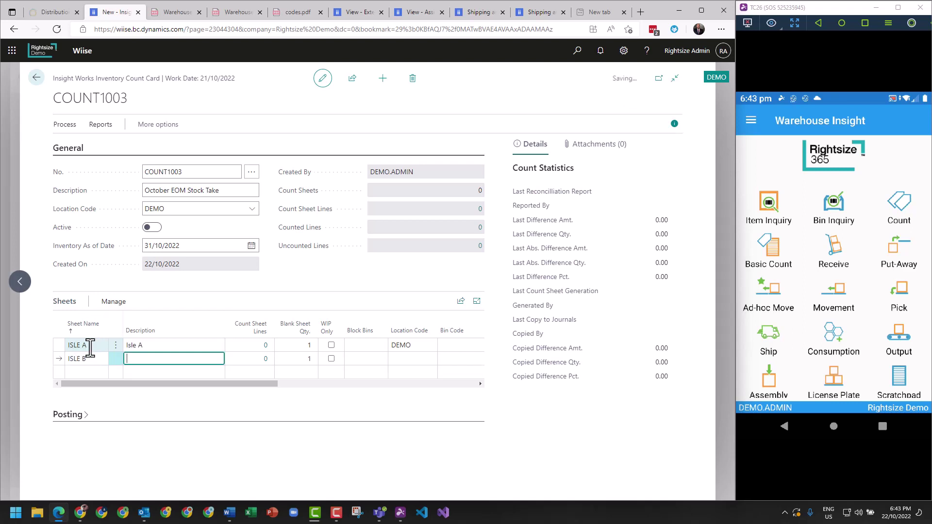
pyautogui.write('Isle B')
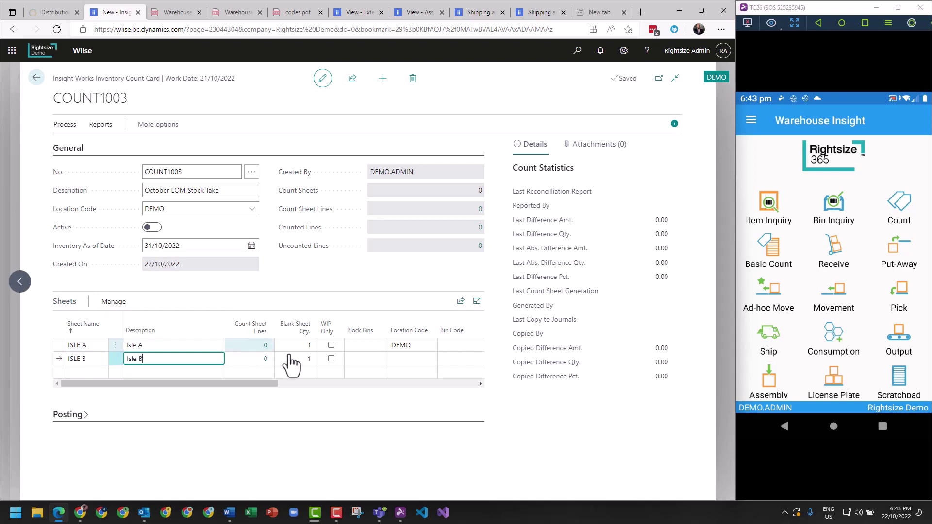
pyautogui.moveTo(269, 387); pyautogui.dragTo(313, 380)
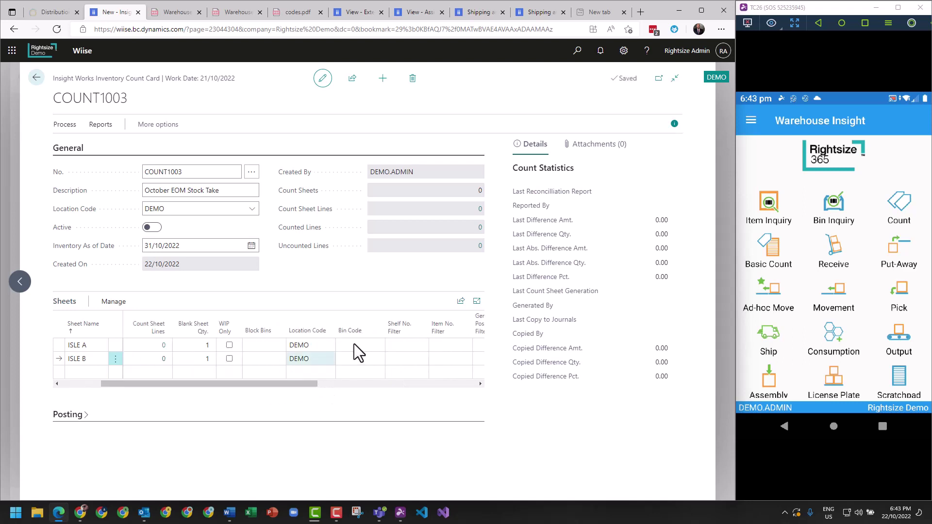
# - Enter bin range A01-A02 on sheet ISLE A, then clear it so the bin code stays blank
pyautogui.click(355, 345)
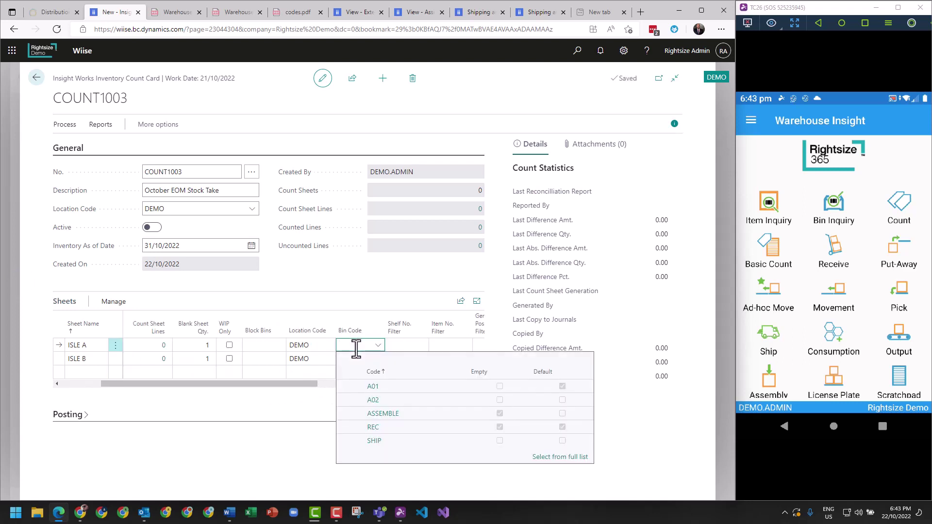
pyautogui.write('A01-A02')
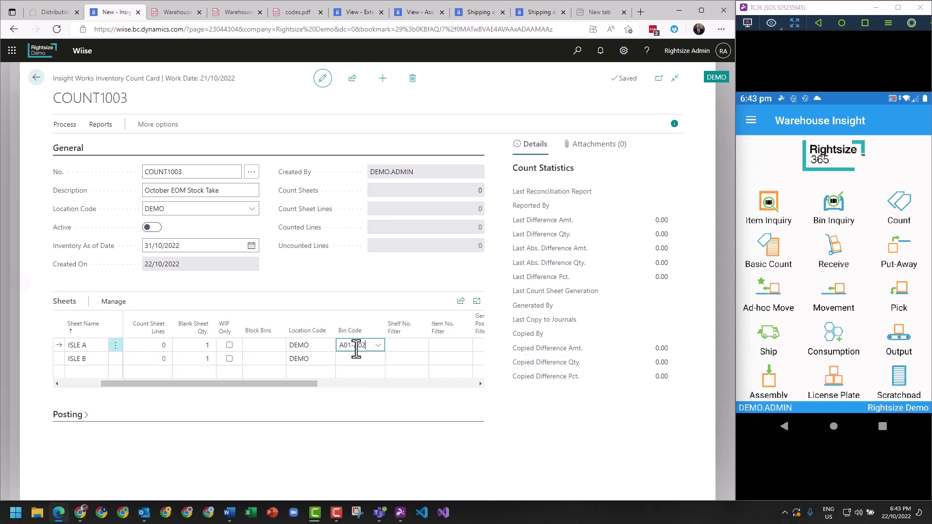
pyautogui.press('Tab')
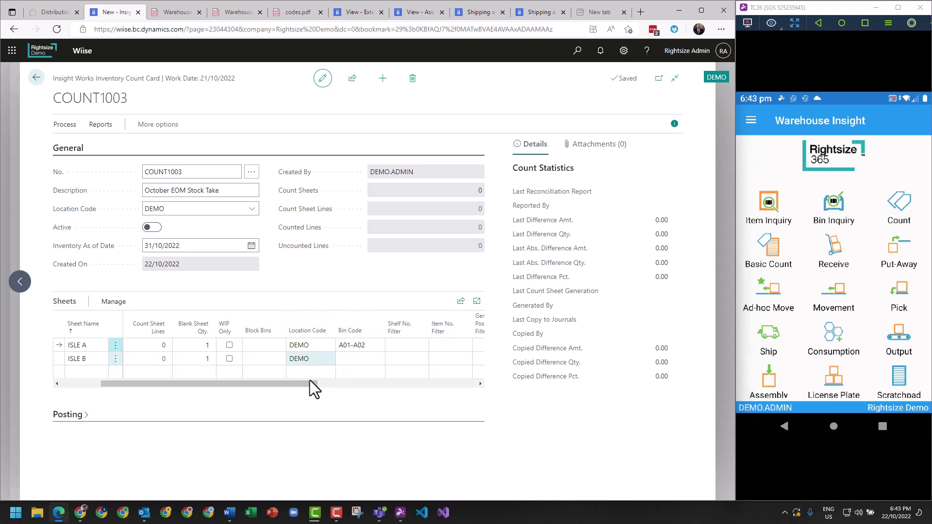
pyautogui.moveTo(310, 383); pyautogui.dragTo(162, 391)
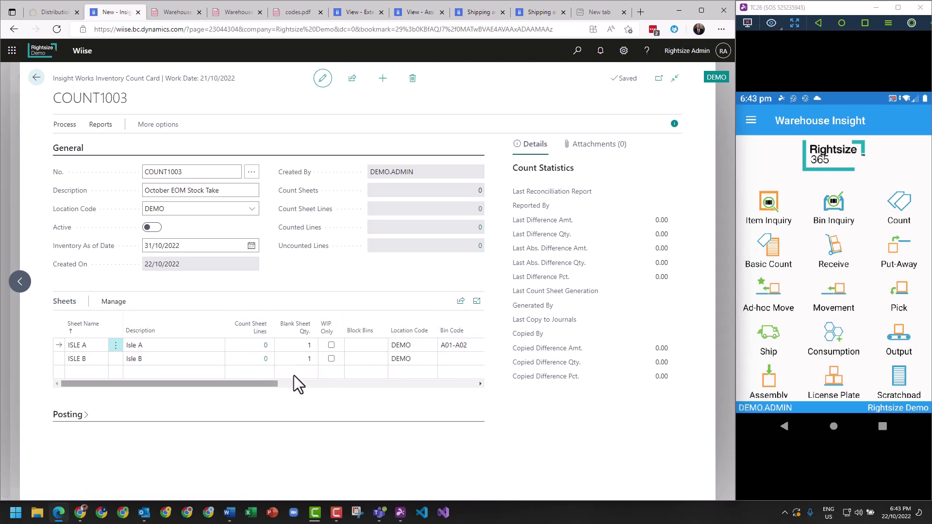
pyautogui.click(458, 345)
pyautogui.press('BackSpace')
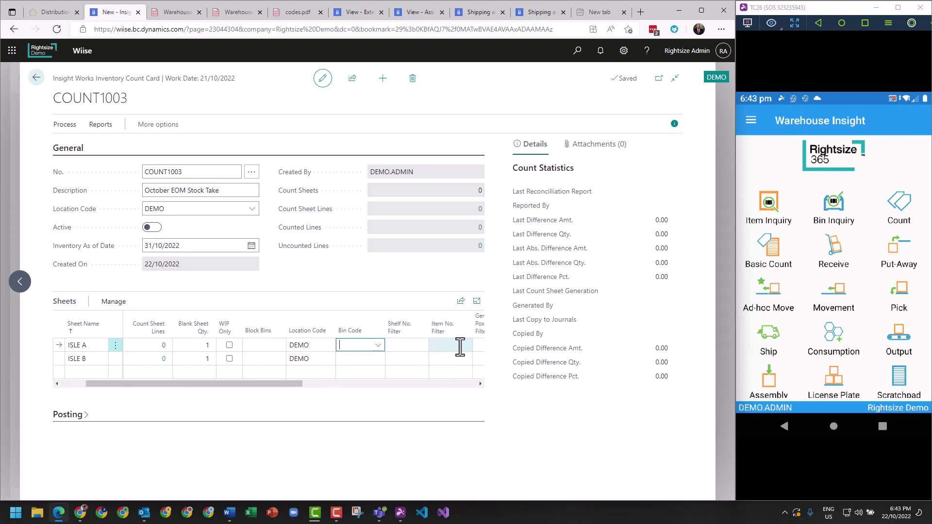
pyautogui.click(266, 382)
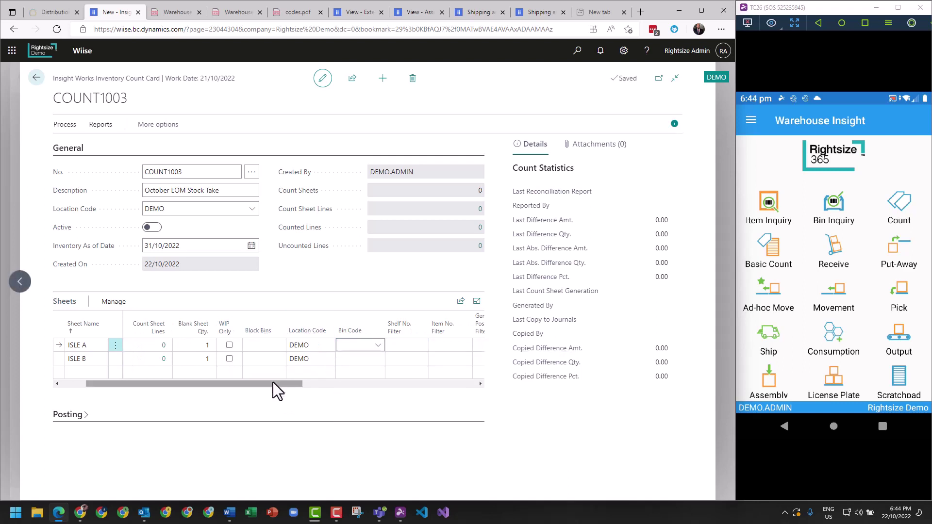
pyautogui.moveTo(273, 382); pyautogui.dragTo(69, 389)
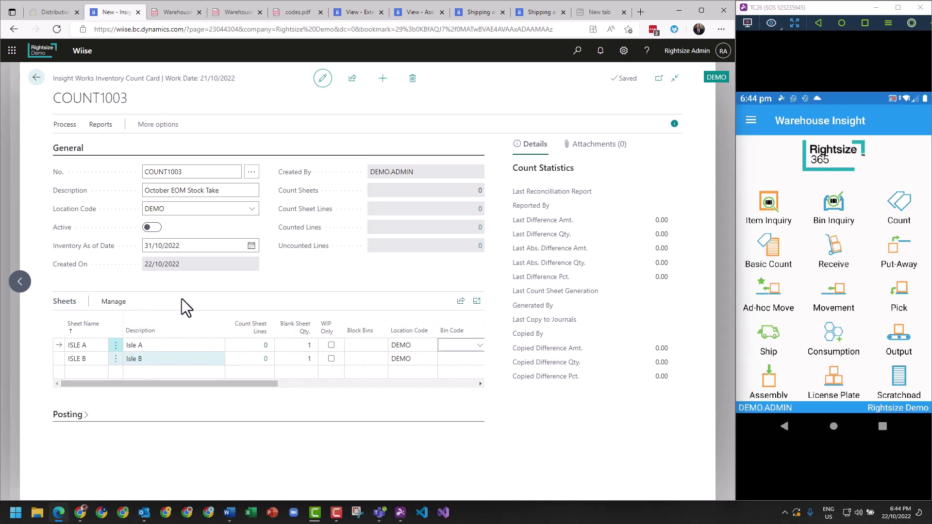
# - Set the Consumption, Phys. Inv. and Reclass. Journal Batch fields to DEFAULT
pyautogui.click(68, 414)
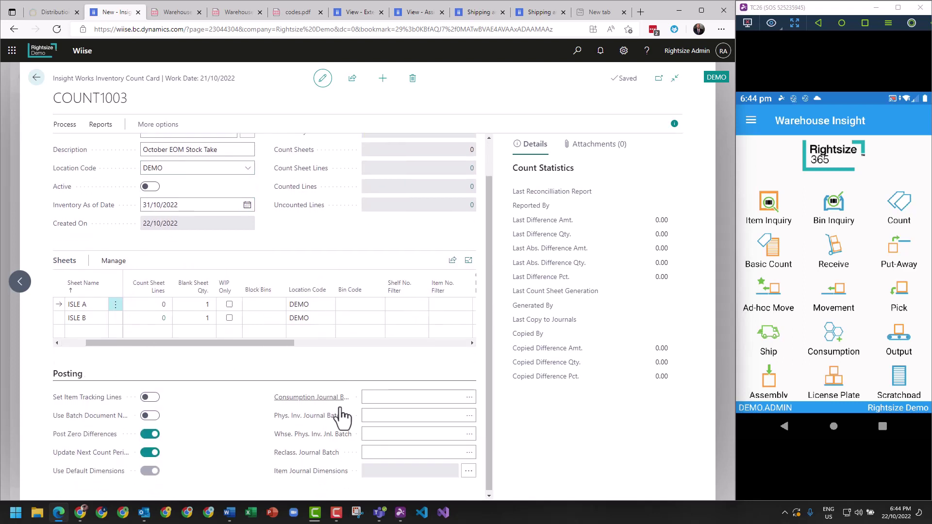
pyautogui.click(468, 395)
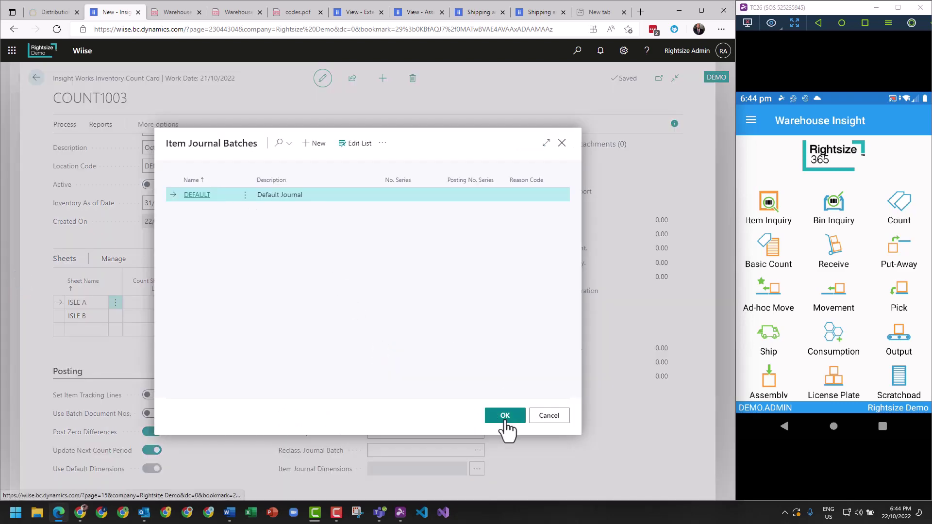
pyautogui.click(505, 417)
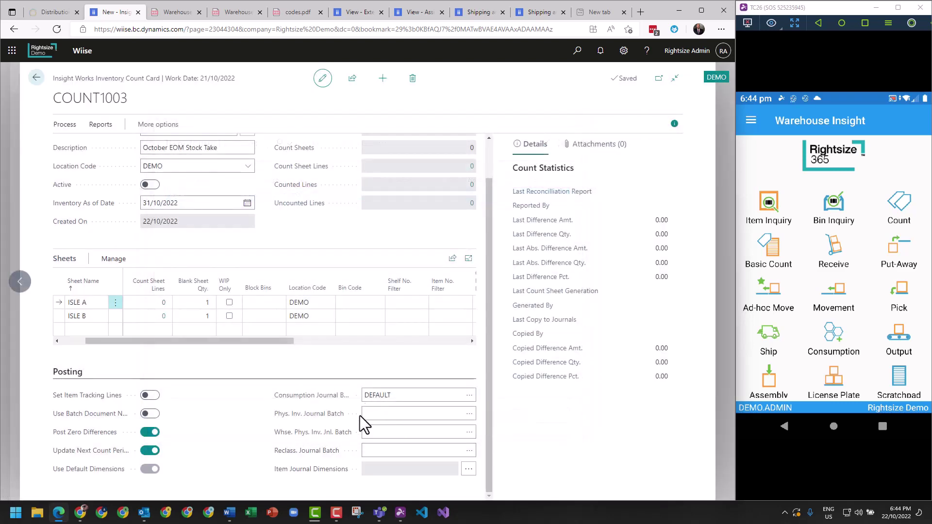
pyautogui.click(467, 416)
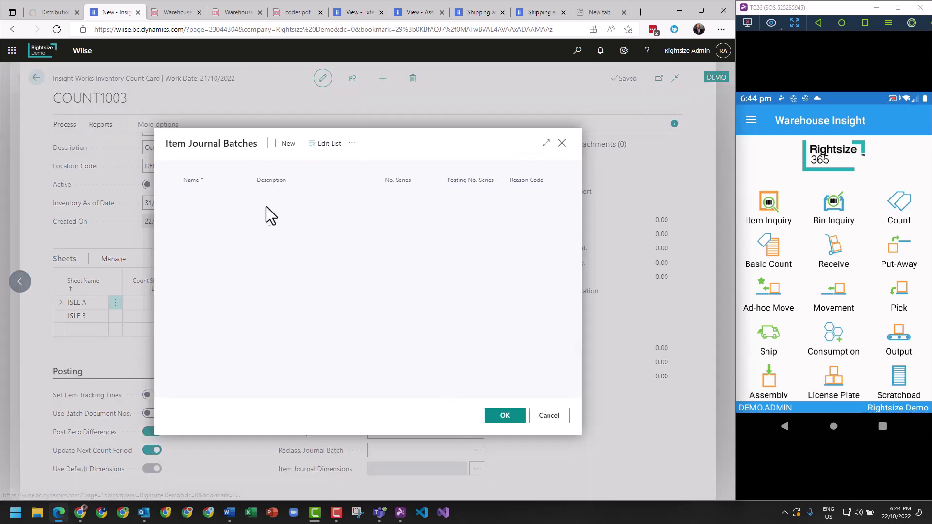
pyautogui.click(492, 418)
pyautogui.click(471, 452)
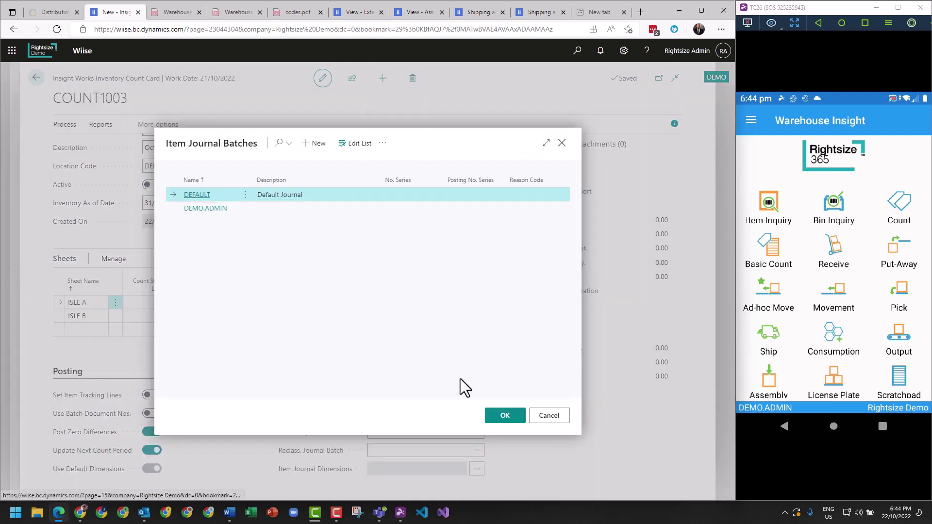
pyautogui.click(505, 416)
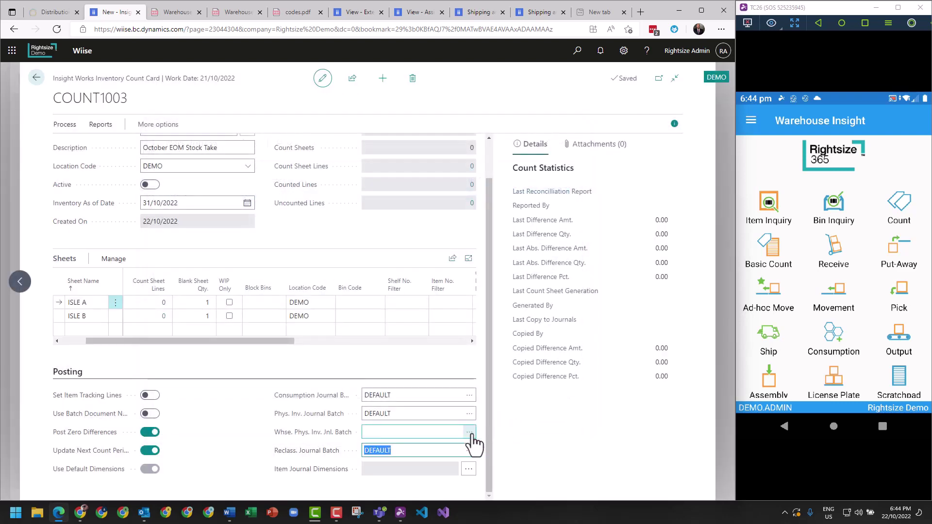
# - Turn on Use Batch Document Nos., accepting the count number as the document number
pyautogui.click(469, 432)
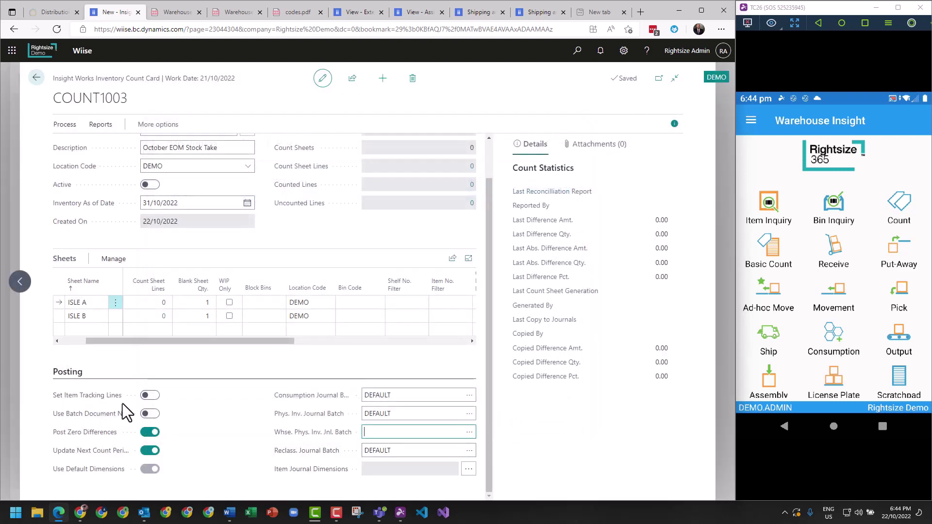
pyautogui.click(150, 414)
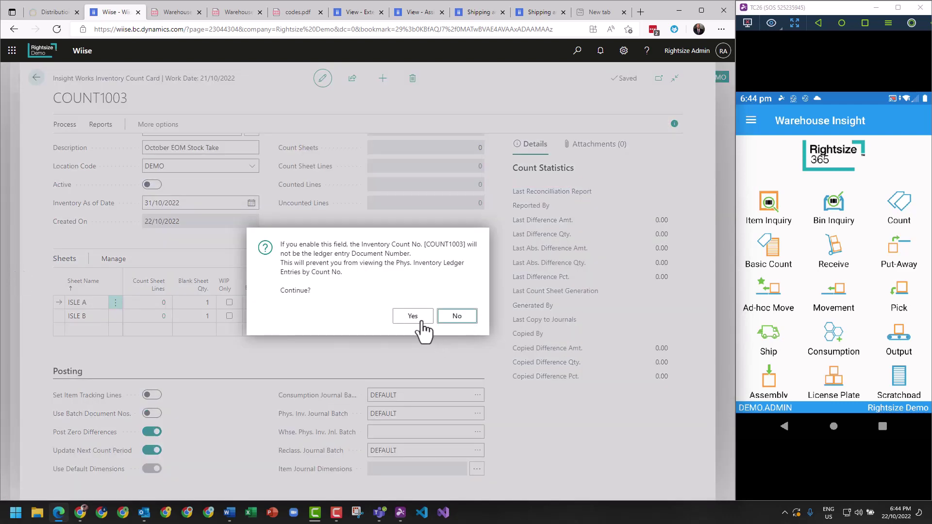
pyautogui.click(420, 320)
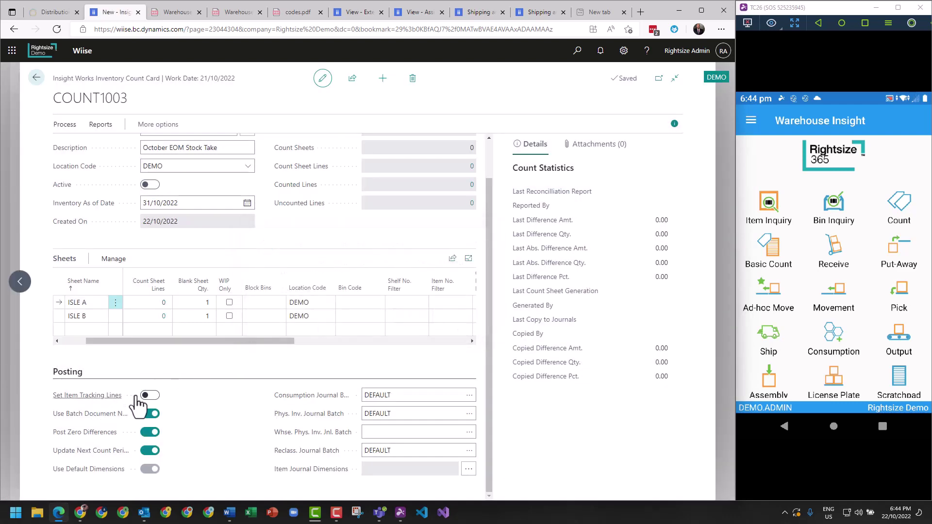
# - Switch COUNT1003 to Active and start an inventory count from the handheld's Count tile
pyautogui.scroll(1, 256, 362)
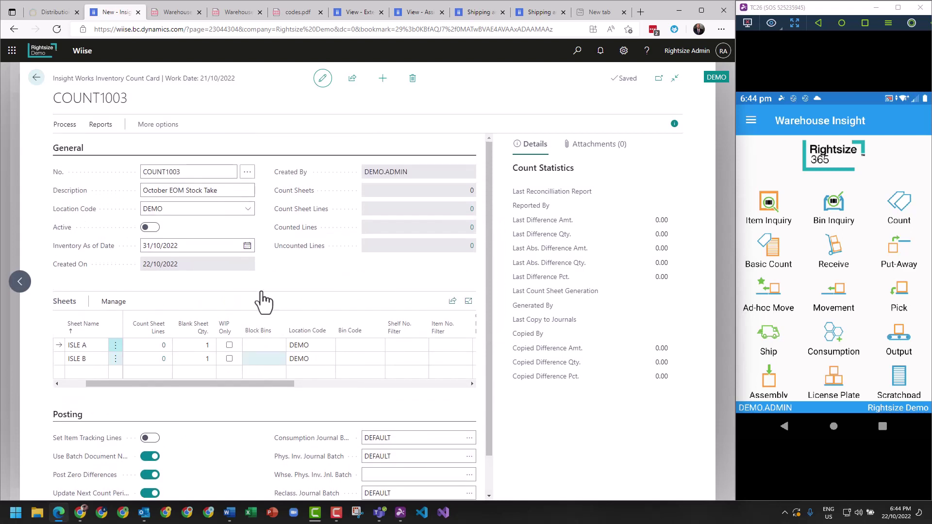
pyautogui.click(148, 242)
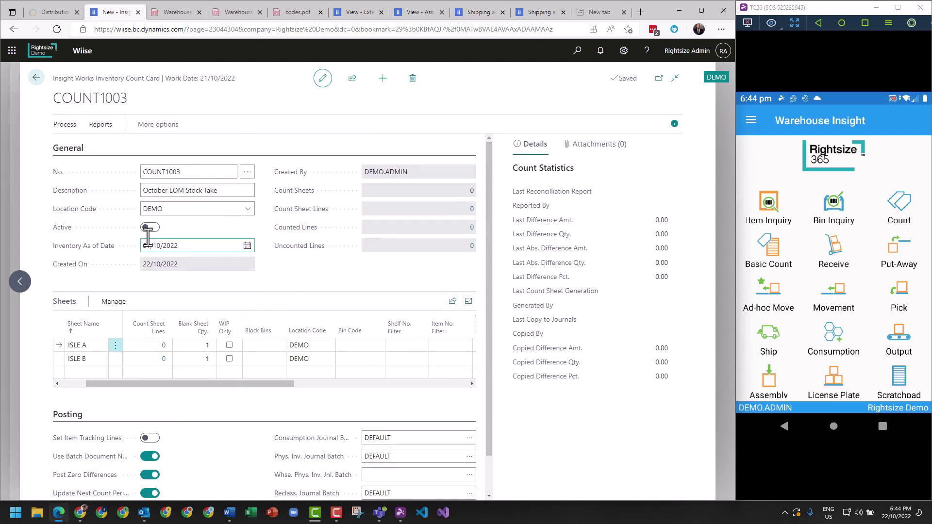
pyautogui.click(151, 228)
pyautogui.click(899, 206)
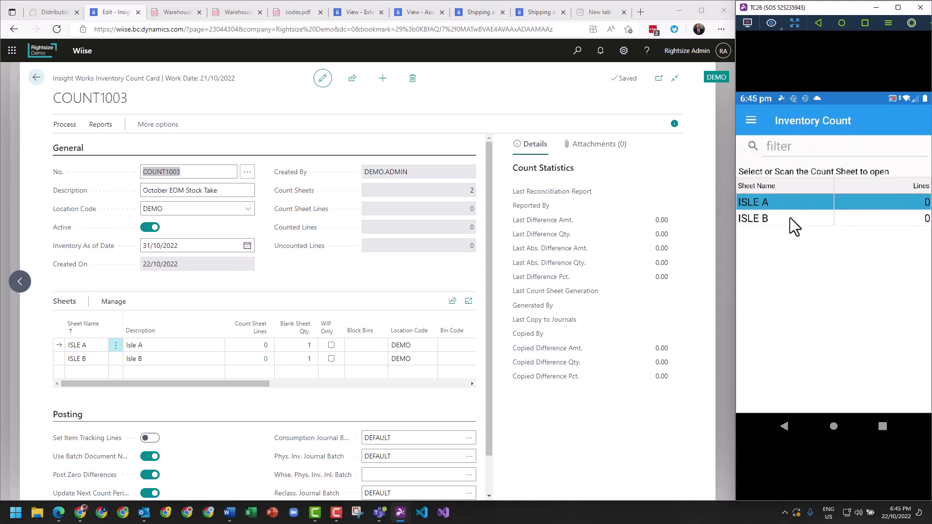
pyautogui.click(790, 218)
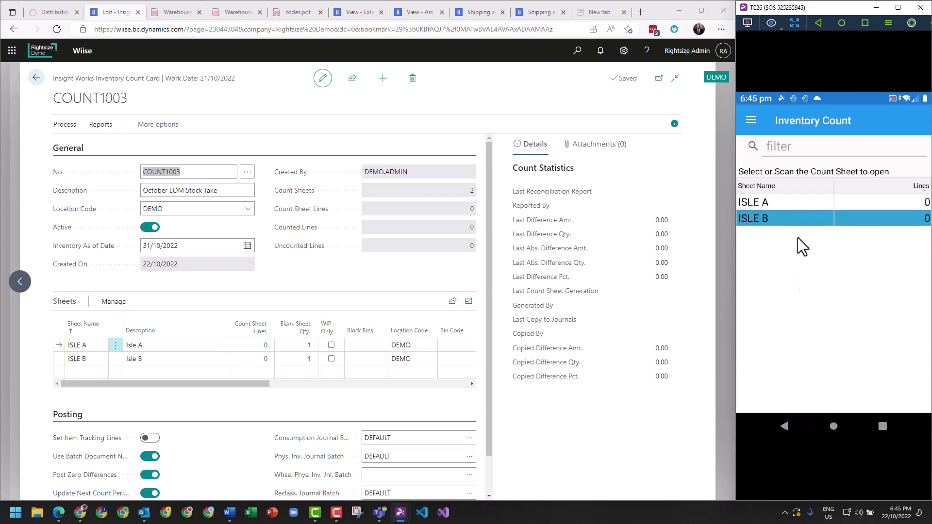
pyautogui.click(296, 281)
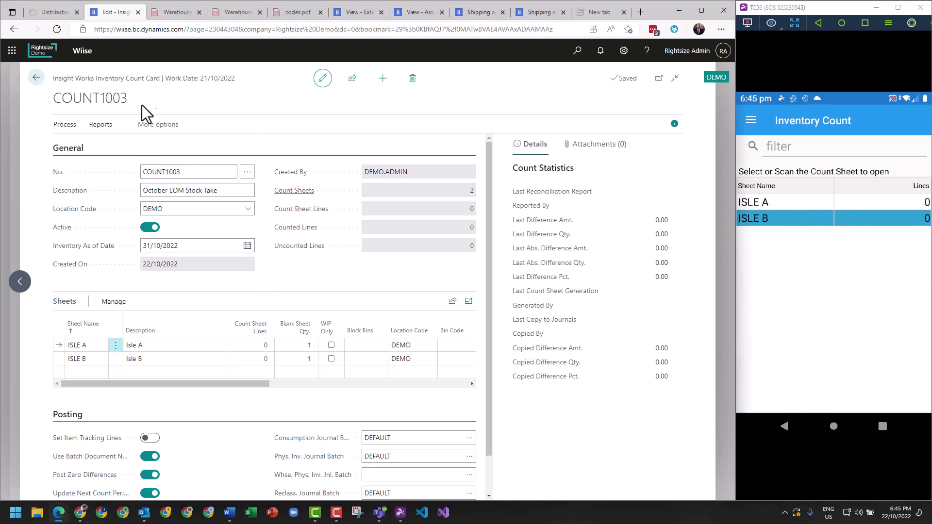
pyautogui.moveTo(99, 102); pyautogui.dragTo(54, 100)
pyautogui.click(46, 99)
pyautogui.click(36, 78)
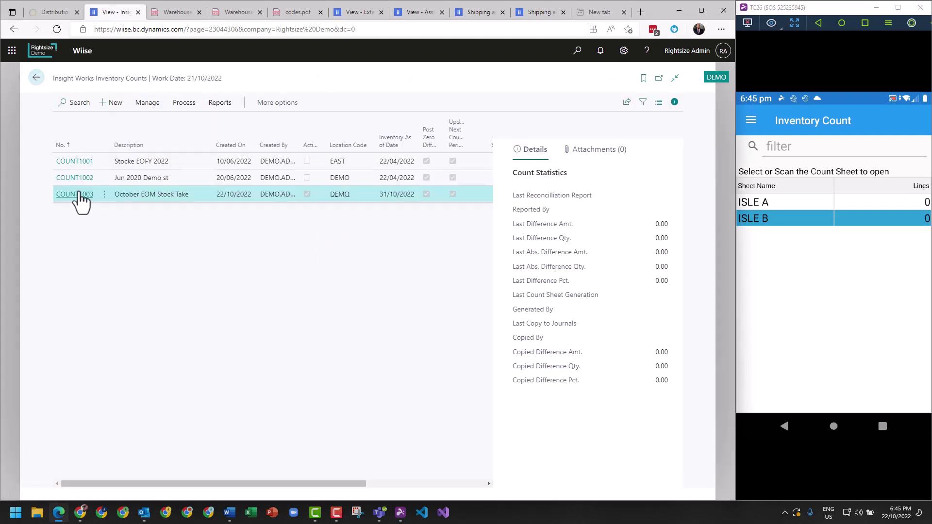
pyautogui.click(77, 194)
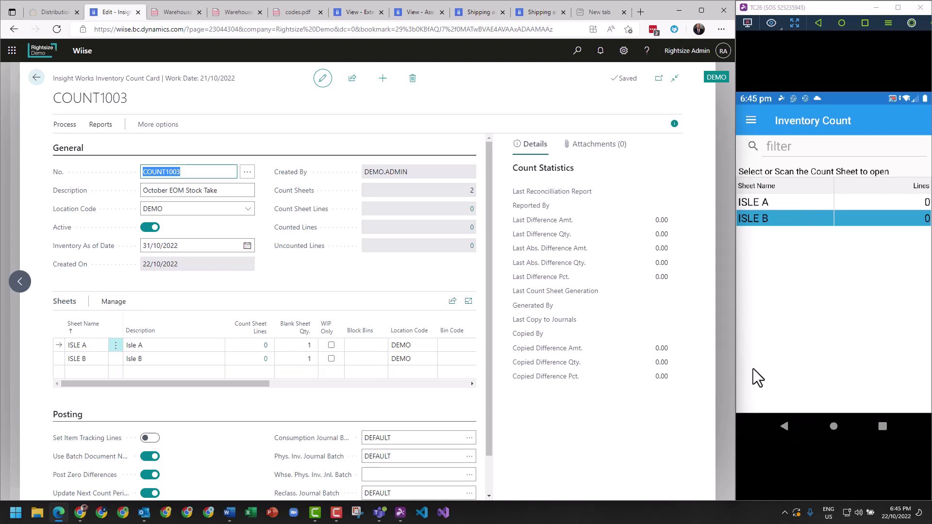
# - On sheet ISLE A, scan bin A01 and item 1896-S and record a quantity of 50
pyautogui.click(768, 201)
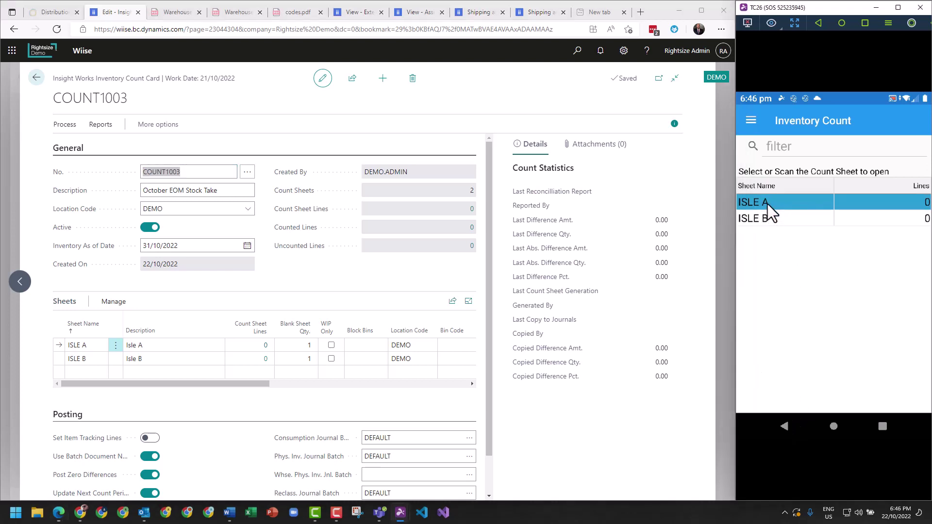
pyautogui.click(767, 204)
pyautogui.click(292, 12)
pyautogui.moveTo(394, 329)
pyautogui.mouseDown()
pyautogui.moveTo(375, 324)
pyautogui.moveTo(383, 318)
pyautogui.mouseUp()
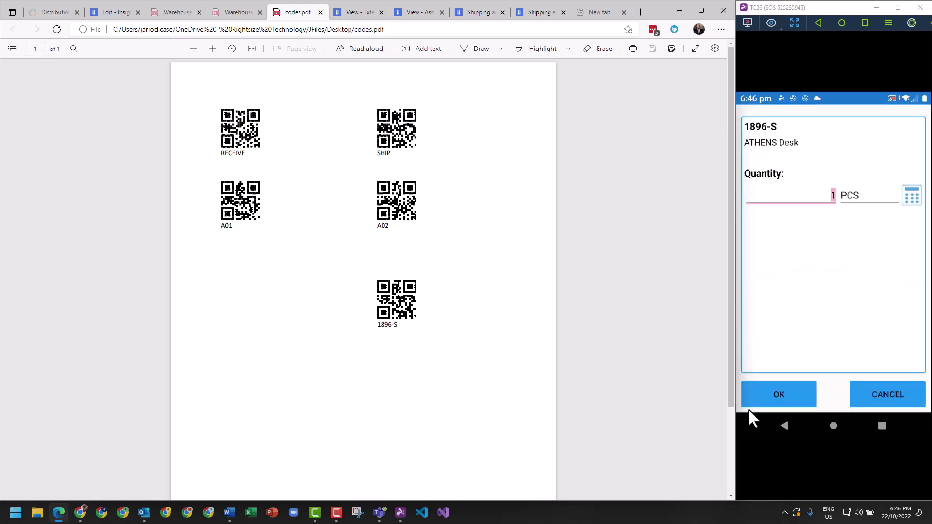
pyautogui.write('50')
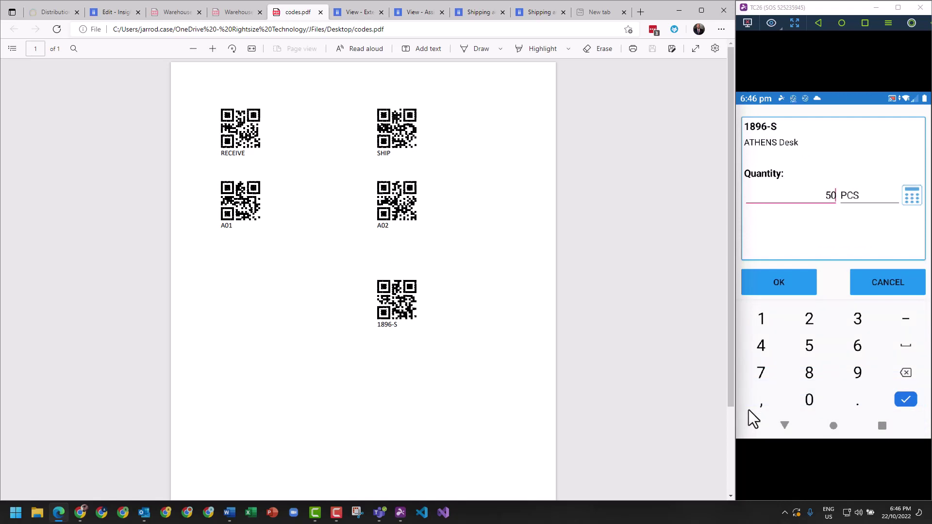
pyautogui.press('Return')
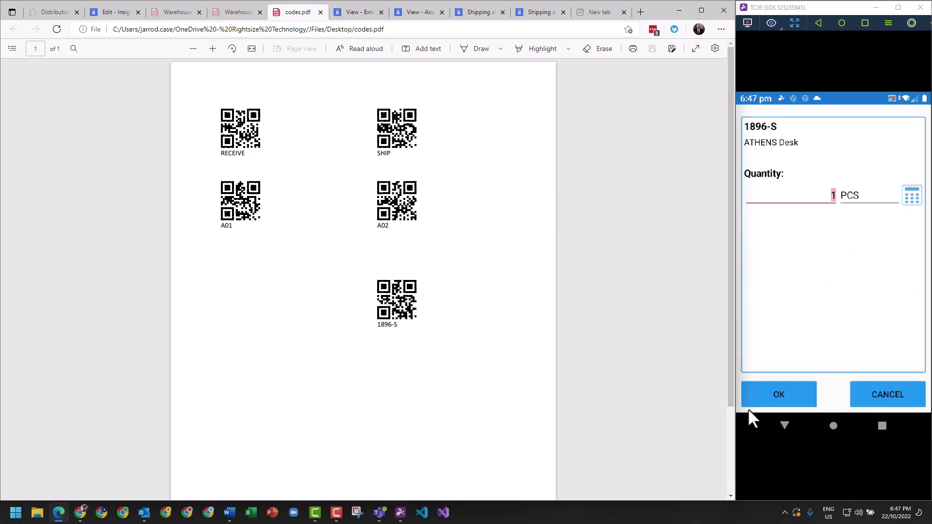
# - Enter 65 as the counted quantity for 1896-S in bin A02 and confirm
pyautogui.write('65')
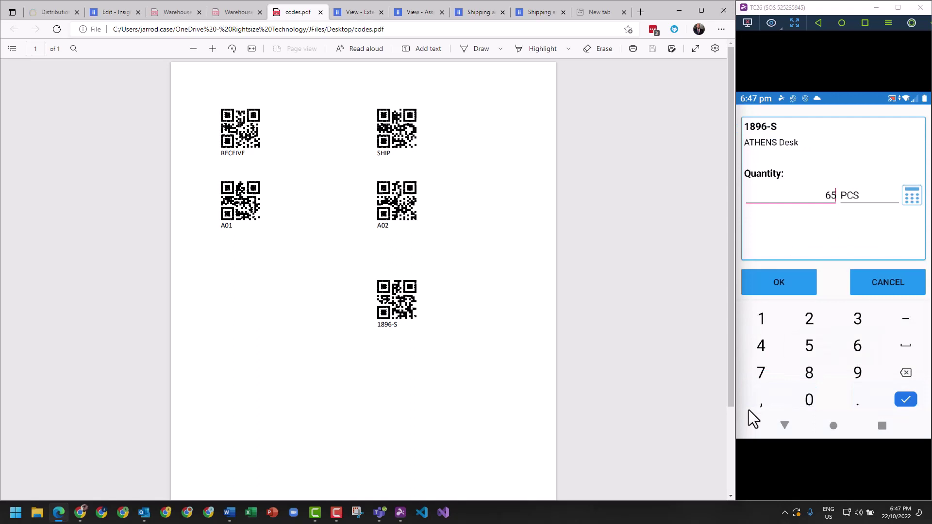
pyautogui.press('Return')
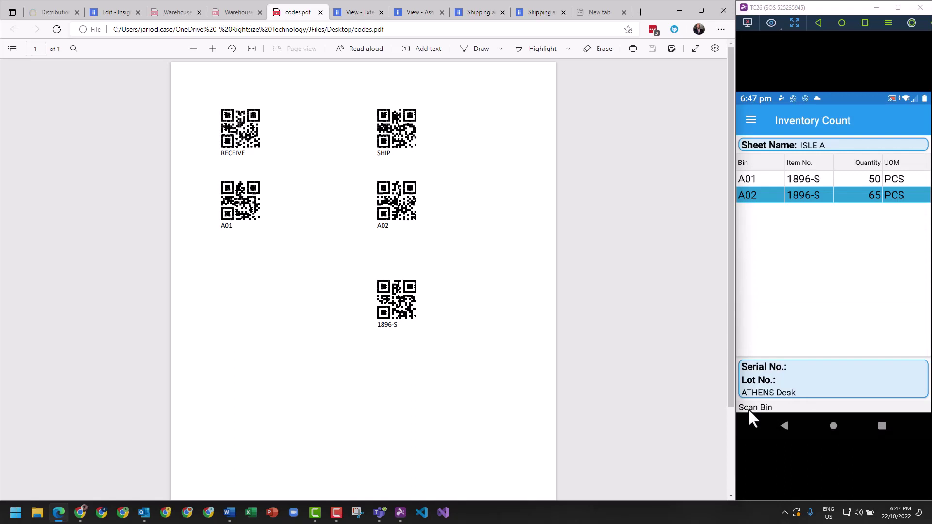
# - Review ISLE A's count sheet lines full page, showing 50 and 65 counted, then return to COUNT1003
pyautogui.click(116, 13)
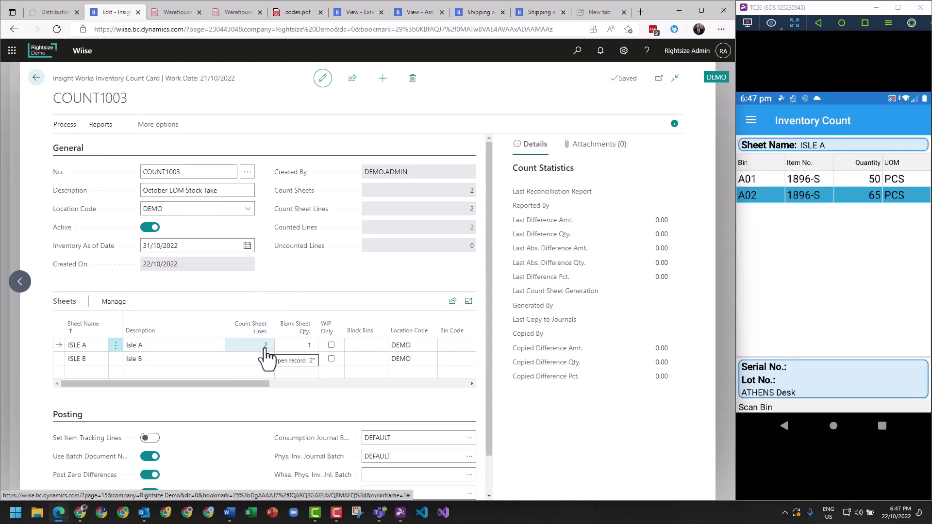
pyautogui.click(265, 346)
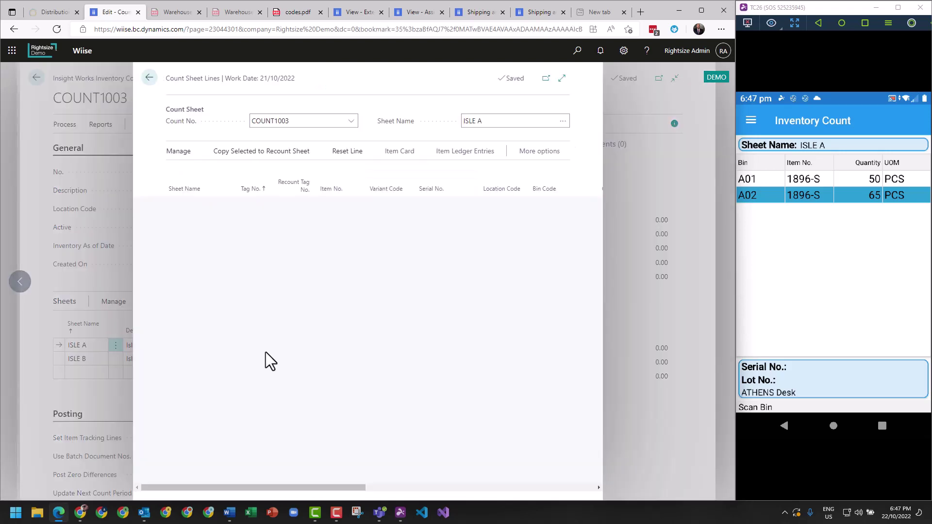
pyautogui.click(562, 78)
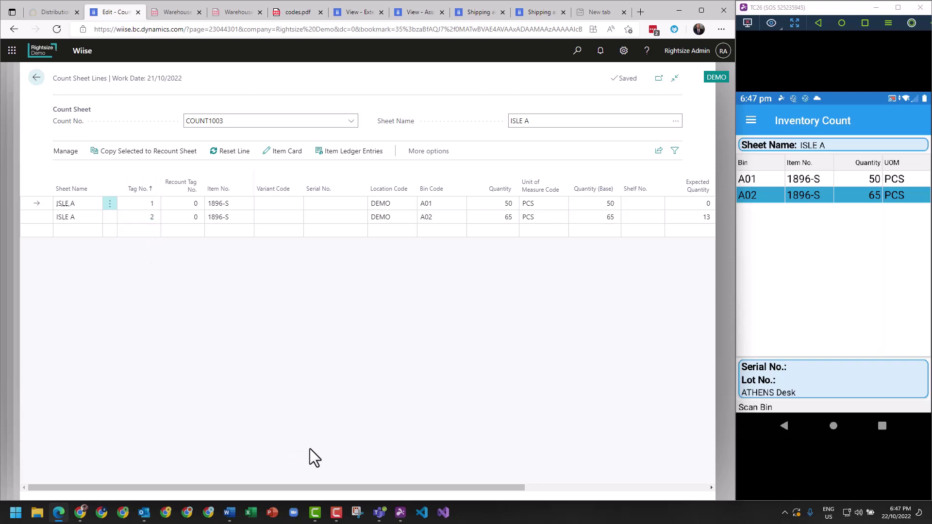
pyautogui.moveTo(384, 488); pyautogui.dragTo(432, 488)
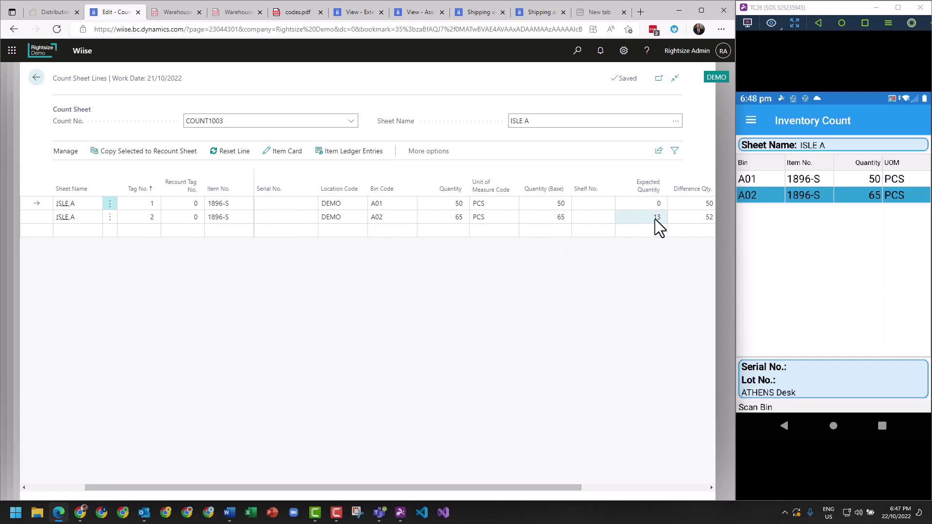
pyautogui.moveTo(556, 487); pyautogui.dragTo(637, 488)
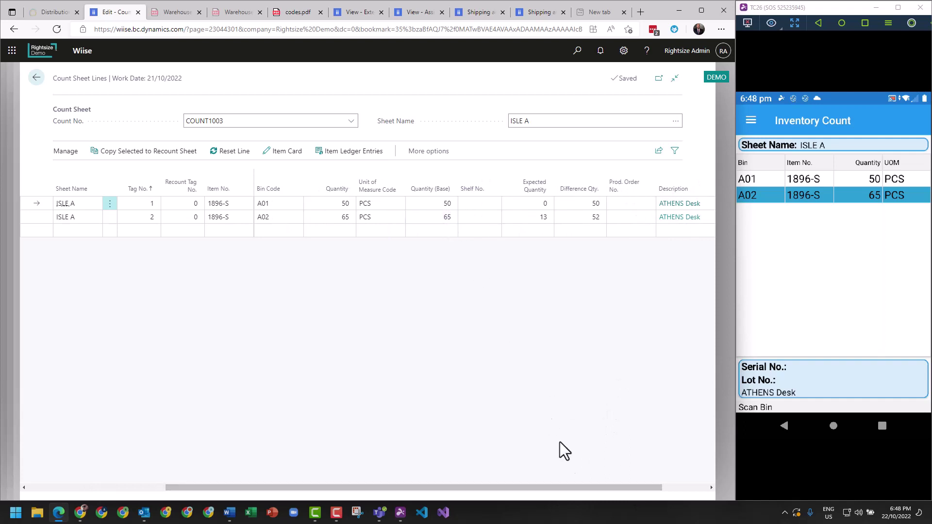
pyautogui.moveTo(578, 488); pyautogui.dragTo(353, 426)
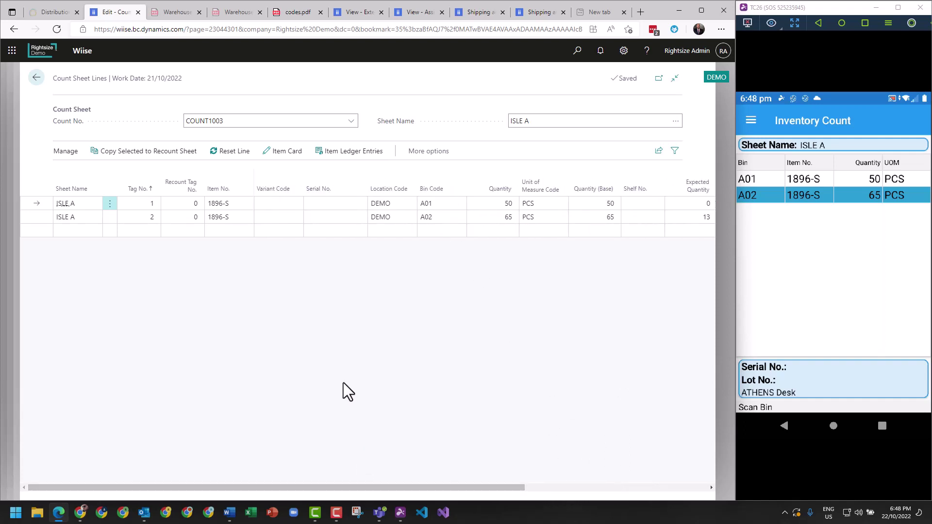
pyautogui.click(36, 78)
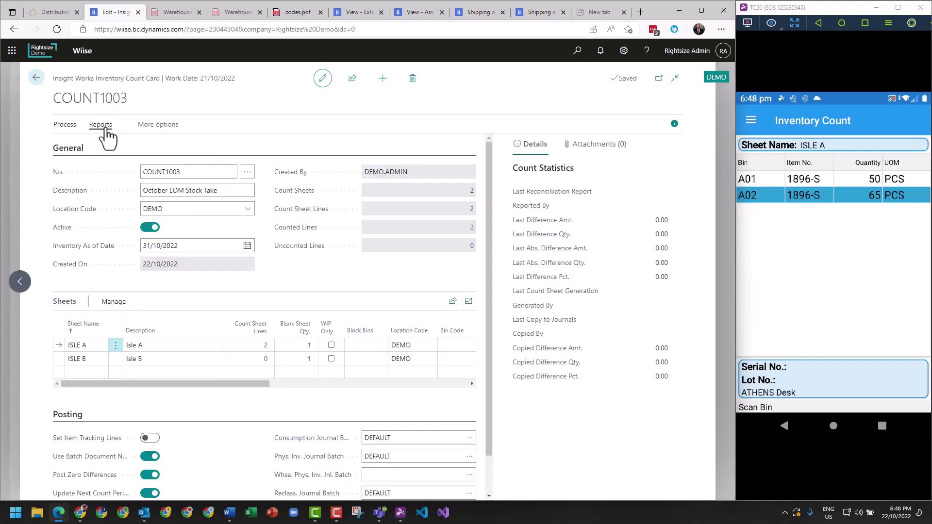
# - Choose Copy Count to Journals from the count card's Process actions
pyautogui.click(100, 124)
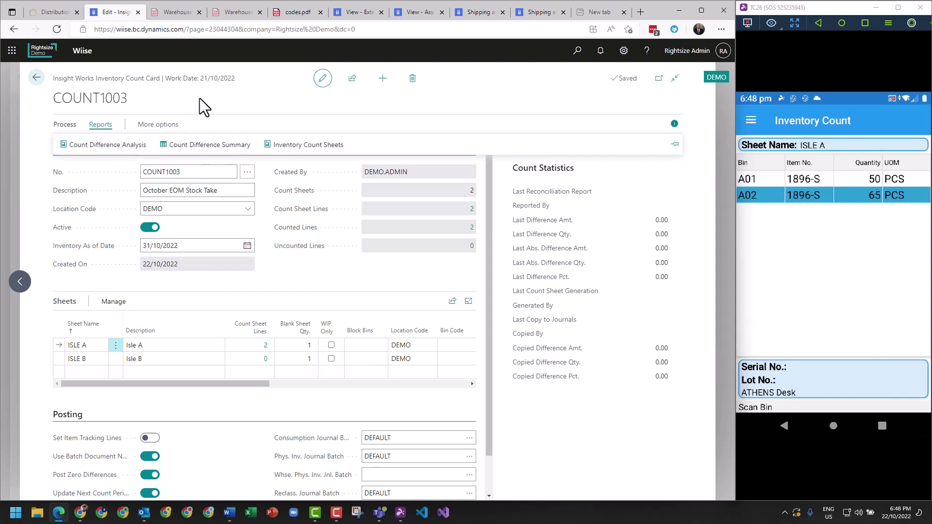
pyautogui.click(65, 126)
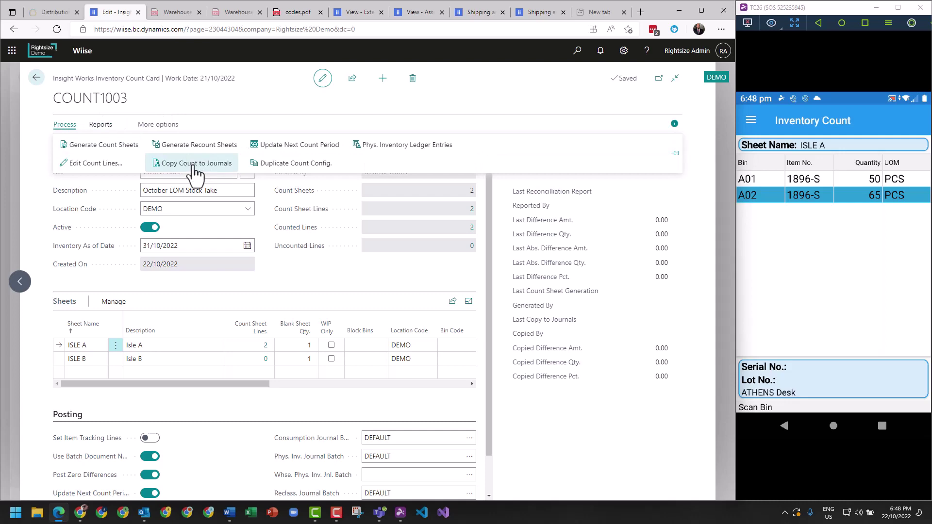
pyautogui.click(195, 165)
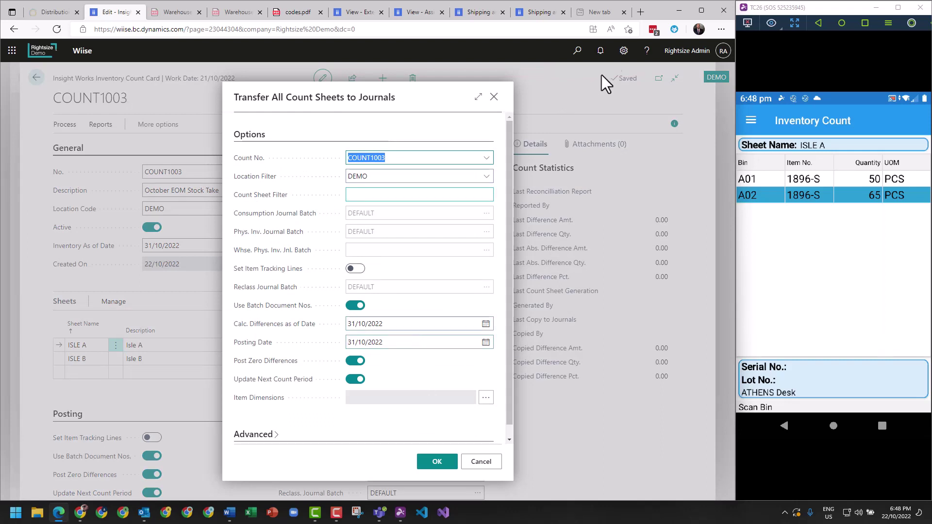
# - Copy the work date 21/10/2022 from My Settings
pyautogui.click(624, 50)
pyautogui.click(604, 129)
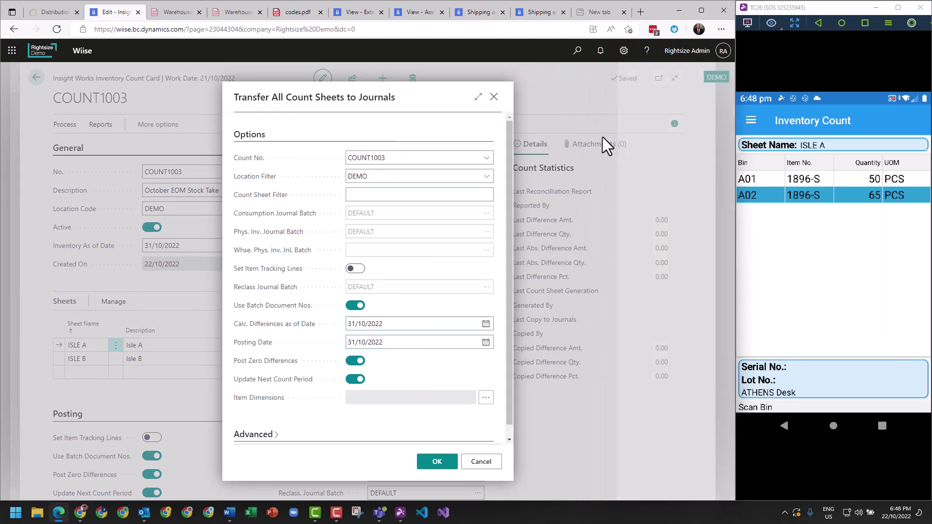
pyautogui.tripleClick(358, 209)
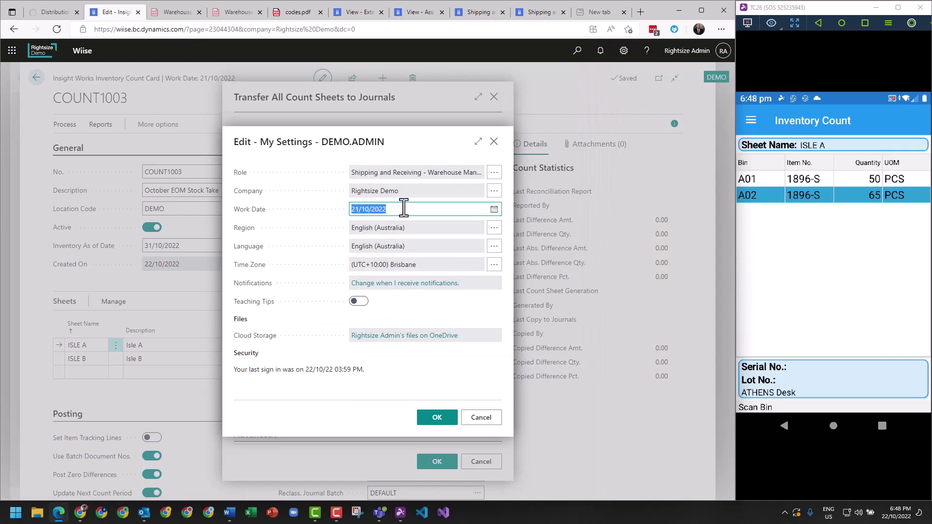
pyautogui.click(402, 208)
pyautogui.doubleClick(383, 210)
pyautogui.rightClick(383, 210)
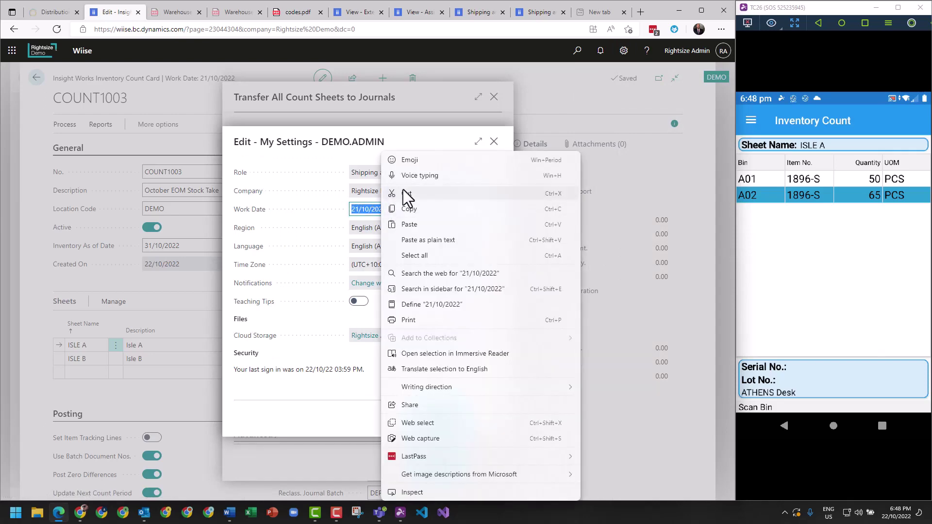
pyautogui.click(410, 209)
pyautogui.click(473, 416)
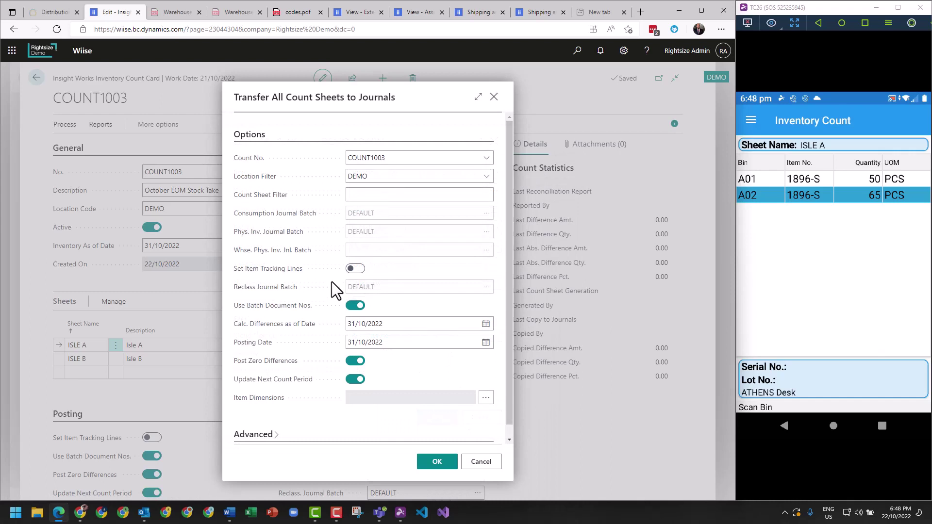
# - Paste 21/10/2022 into Calc. Differences as of Date and Posting Date, then run the transfer
pyautogui.click(385, 323)
pyautogui.hotkey('ctrl', 'v')
pyautogui.press('Tab')
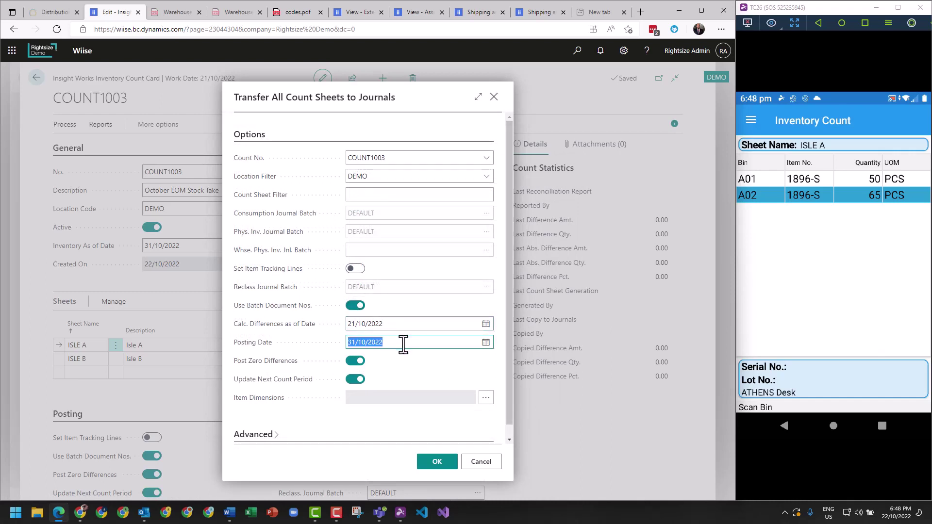
pyautogui.hotkey('ctrl', 'v')
pyautogui.press('Tab')
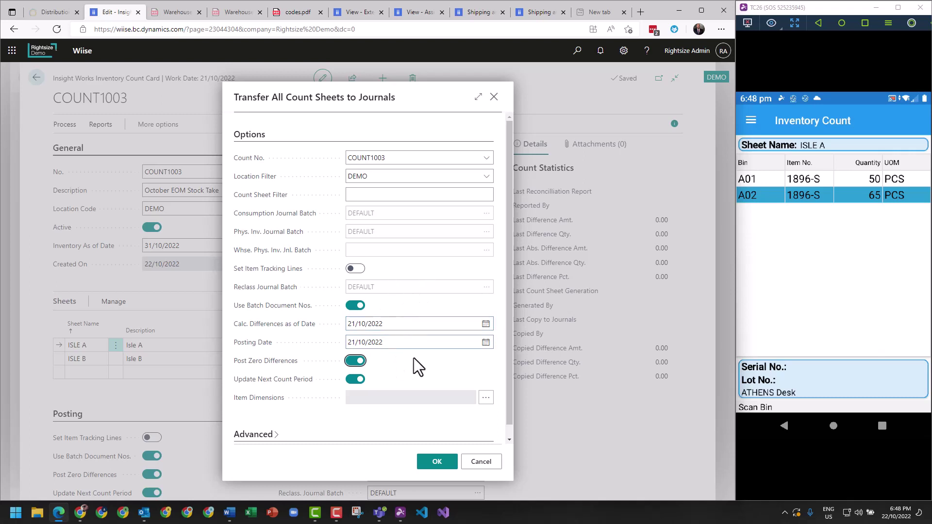
pyautogui.scroll(-1, 413, 358)
pyautogui.scroll(1, 404, 370)
pyautogui.scroll(-1, 404, 378)
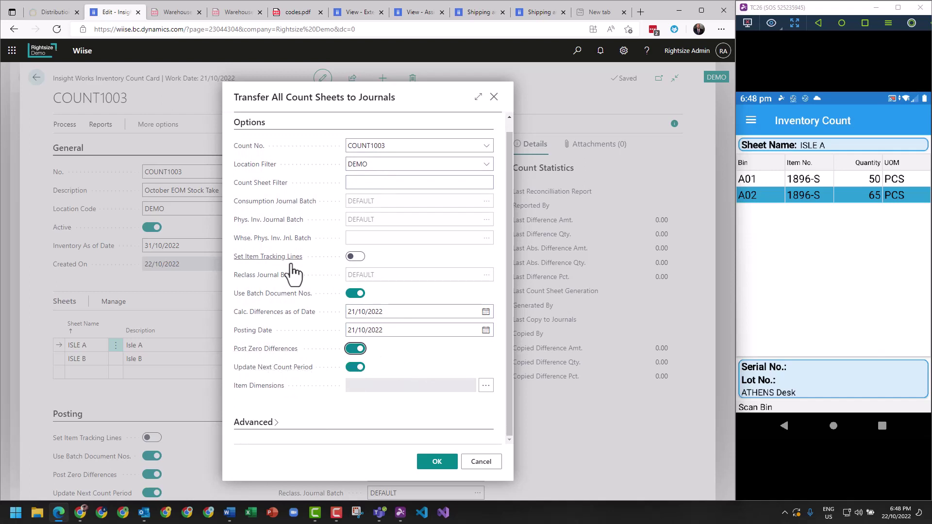
pyautogui.scroll(1, 367, 152)
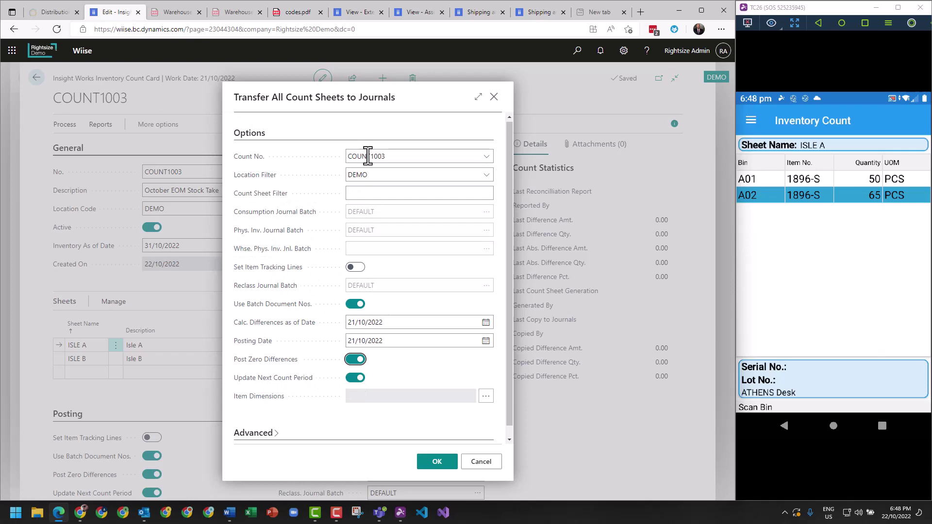
pyautogui.scroll(-1, 340, 398)
pyautogui.scroll(1, 291, 428)
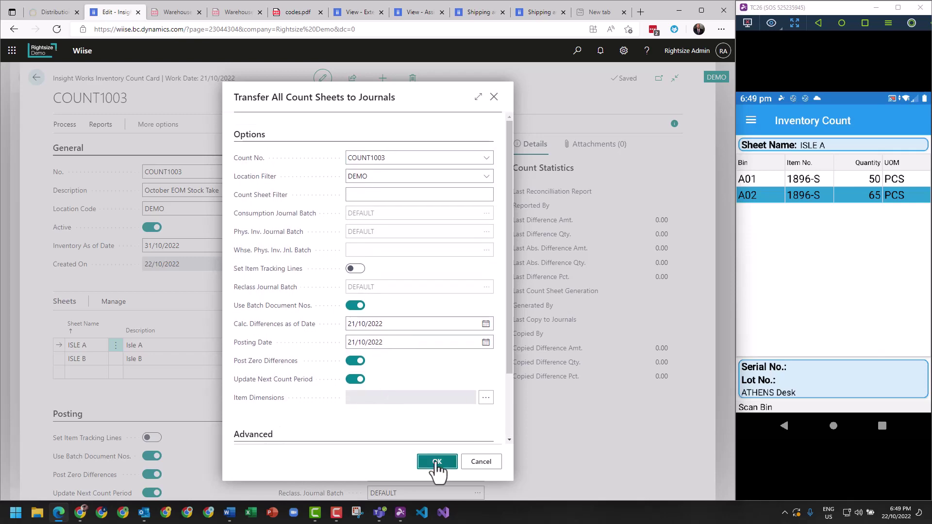
pyautogui.click(437, 462)
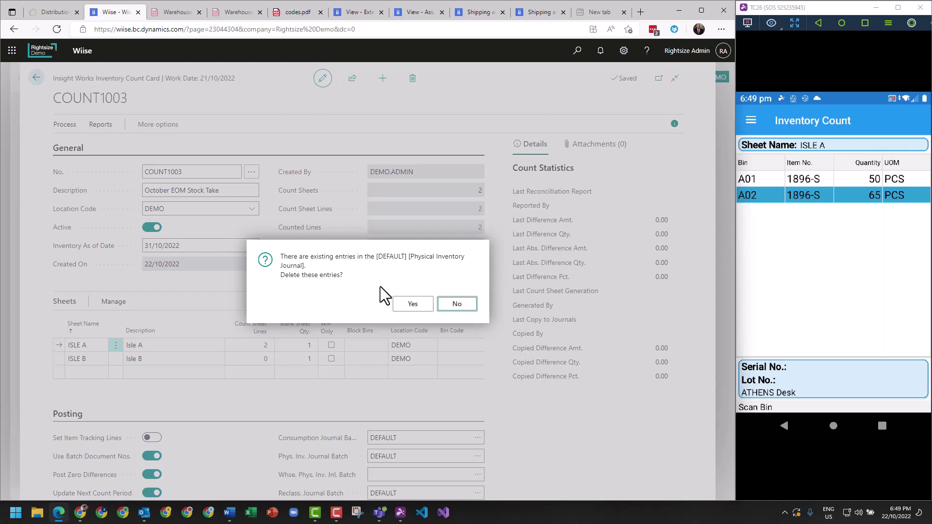
# - Replace the existing journal entries with the COUNT1003 copy, then search for 'ph inv jour'
pyautogui.click(412, 304)
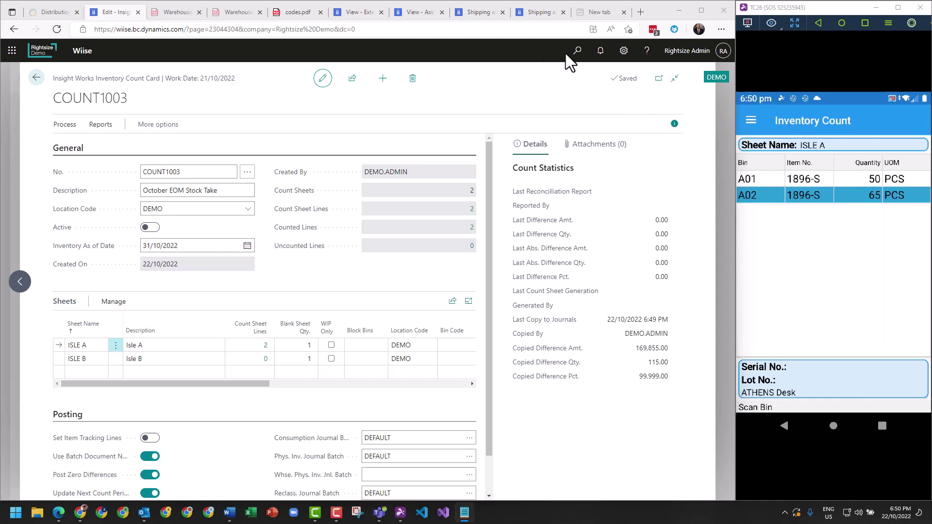
pyautogui.click(575, 52)
pyautogui.write('ph')
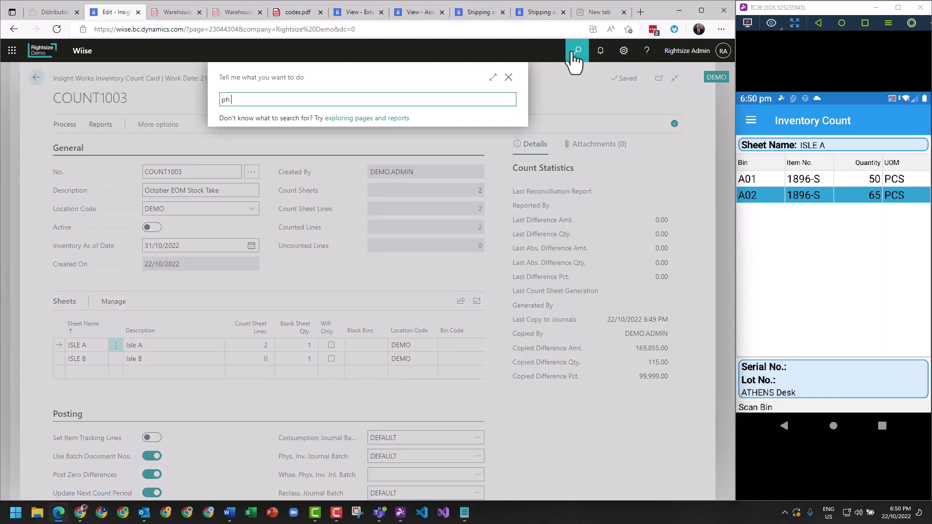
pyautogui.write(' inv jour')
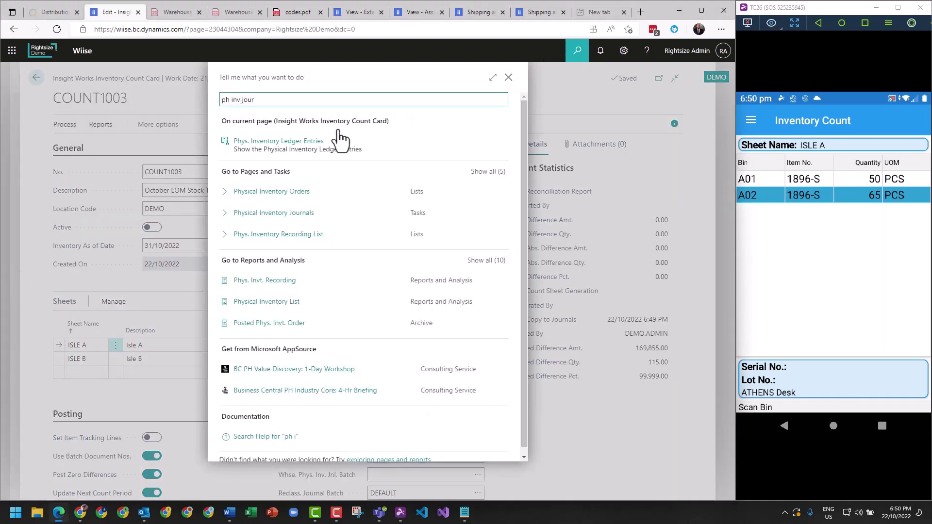
# - Open the Physical Inventory Journals and expand the page to full width
pyautogui.click(272, 142)
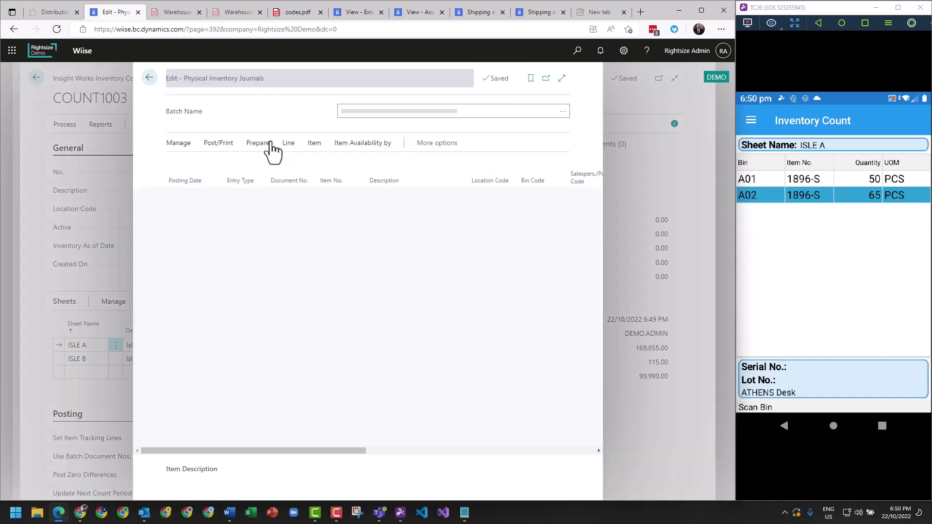
pyautogui.click(562, 78)
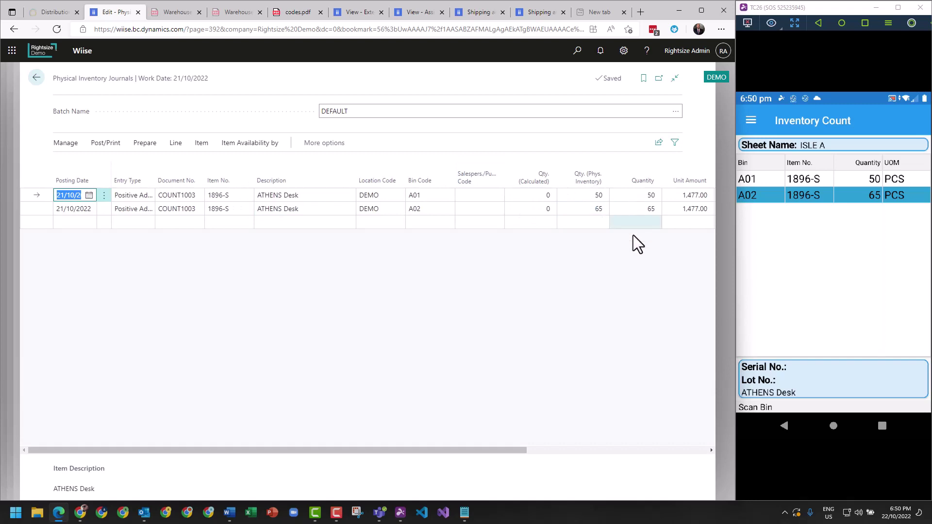
pyautogui.moveTo(461, 449); pyautogui.dragTo(251, 441)
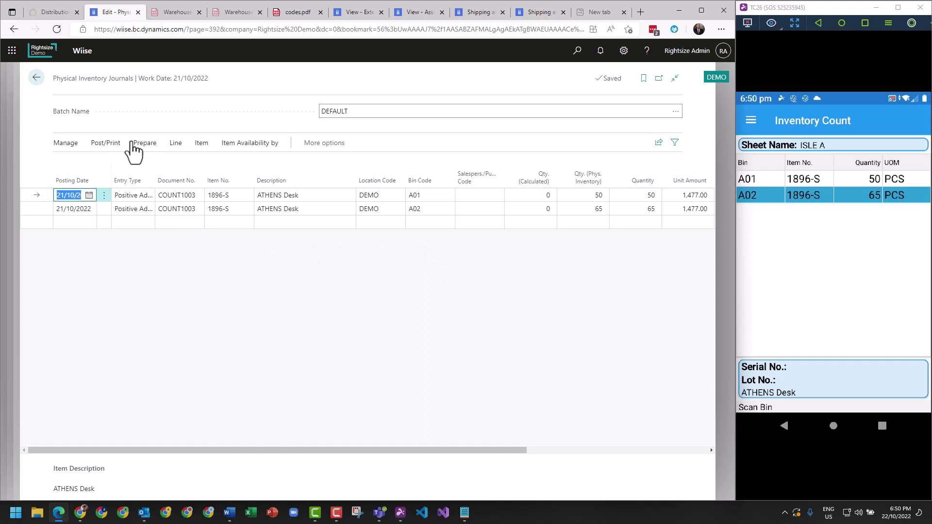
# - Post the COUNT1003 journal lines for item 1896-S (quantities 50 and 65)
pyautogui.click(109, 146)
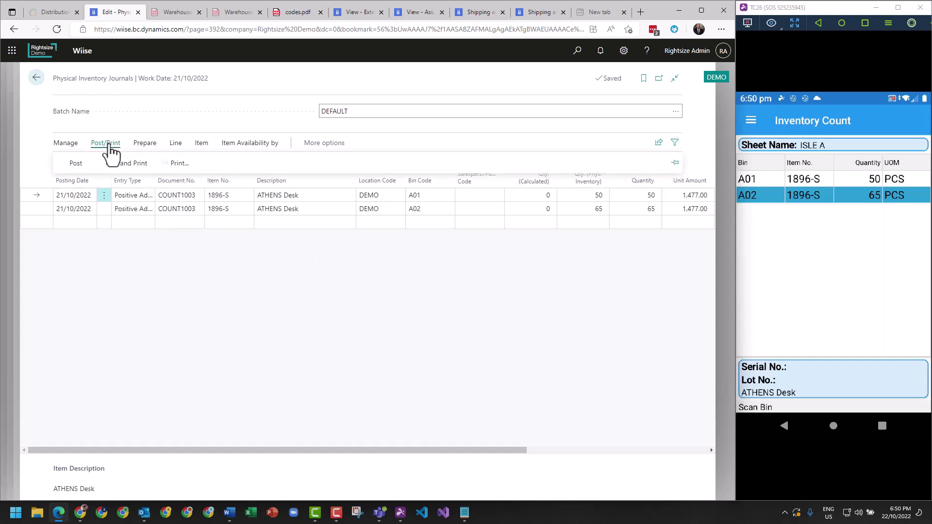
pyautogui.click(74, 163)
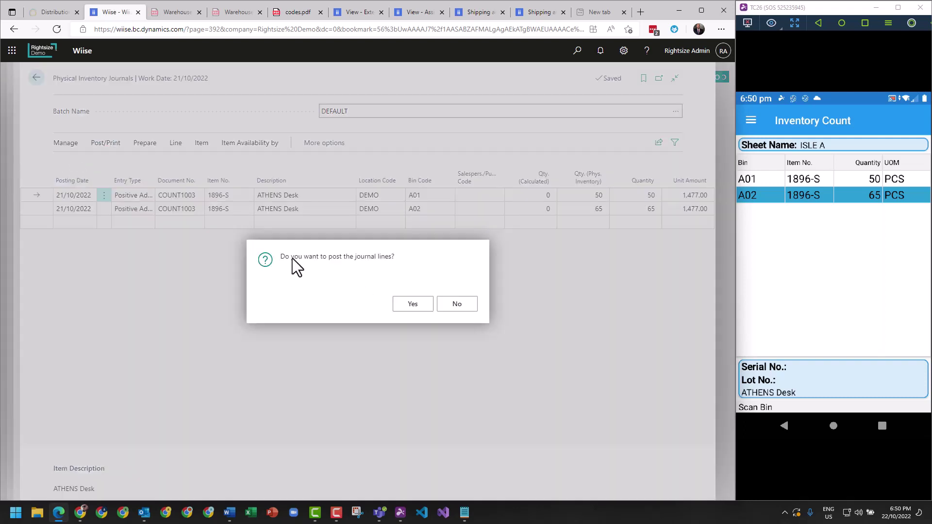
pyautogui.click(412, 304)
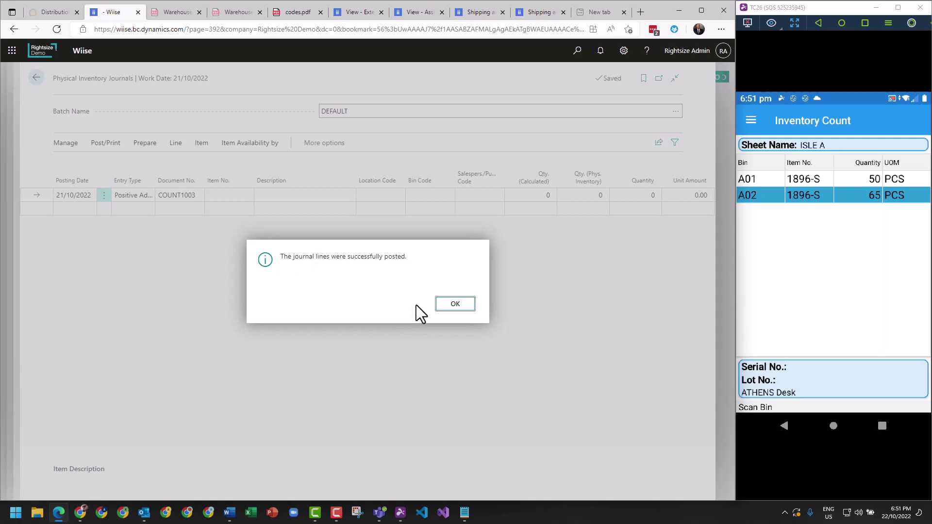
pyautogui.click(454, 308)
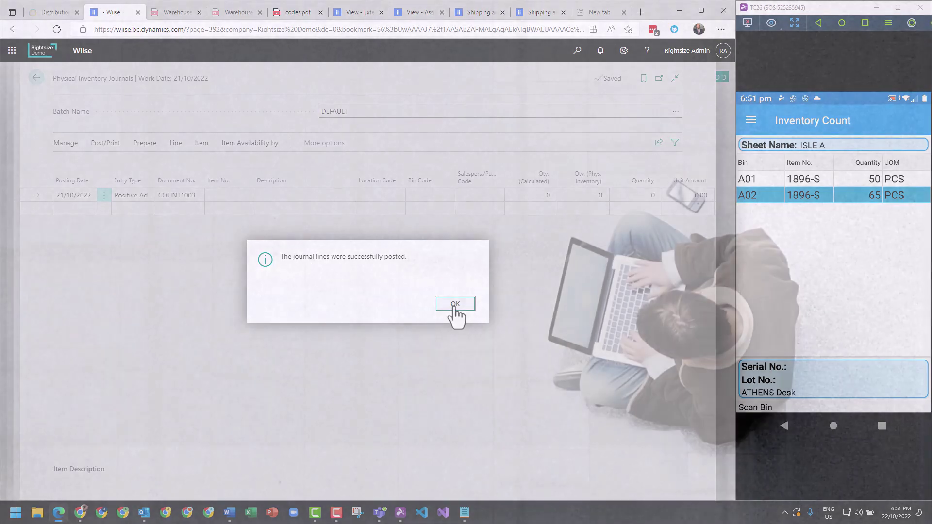